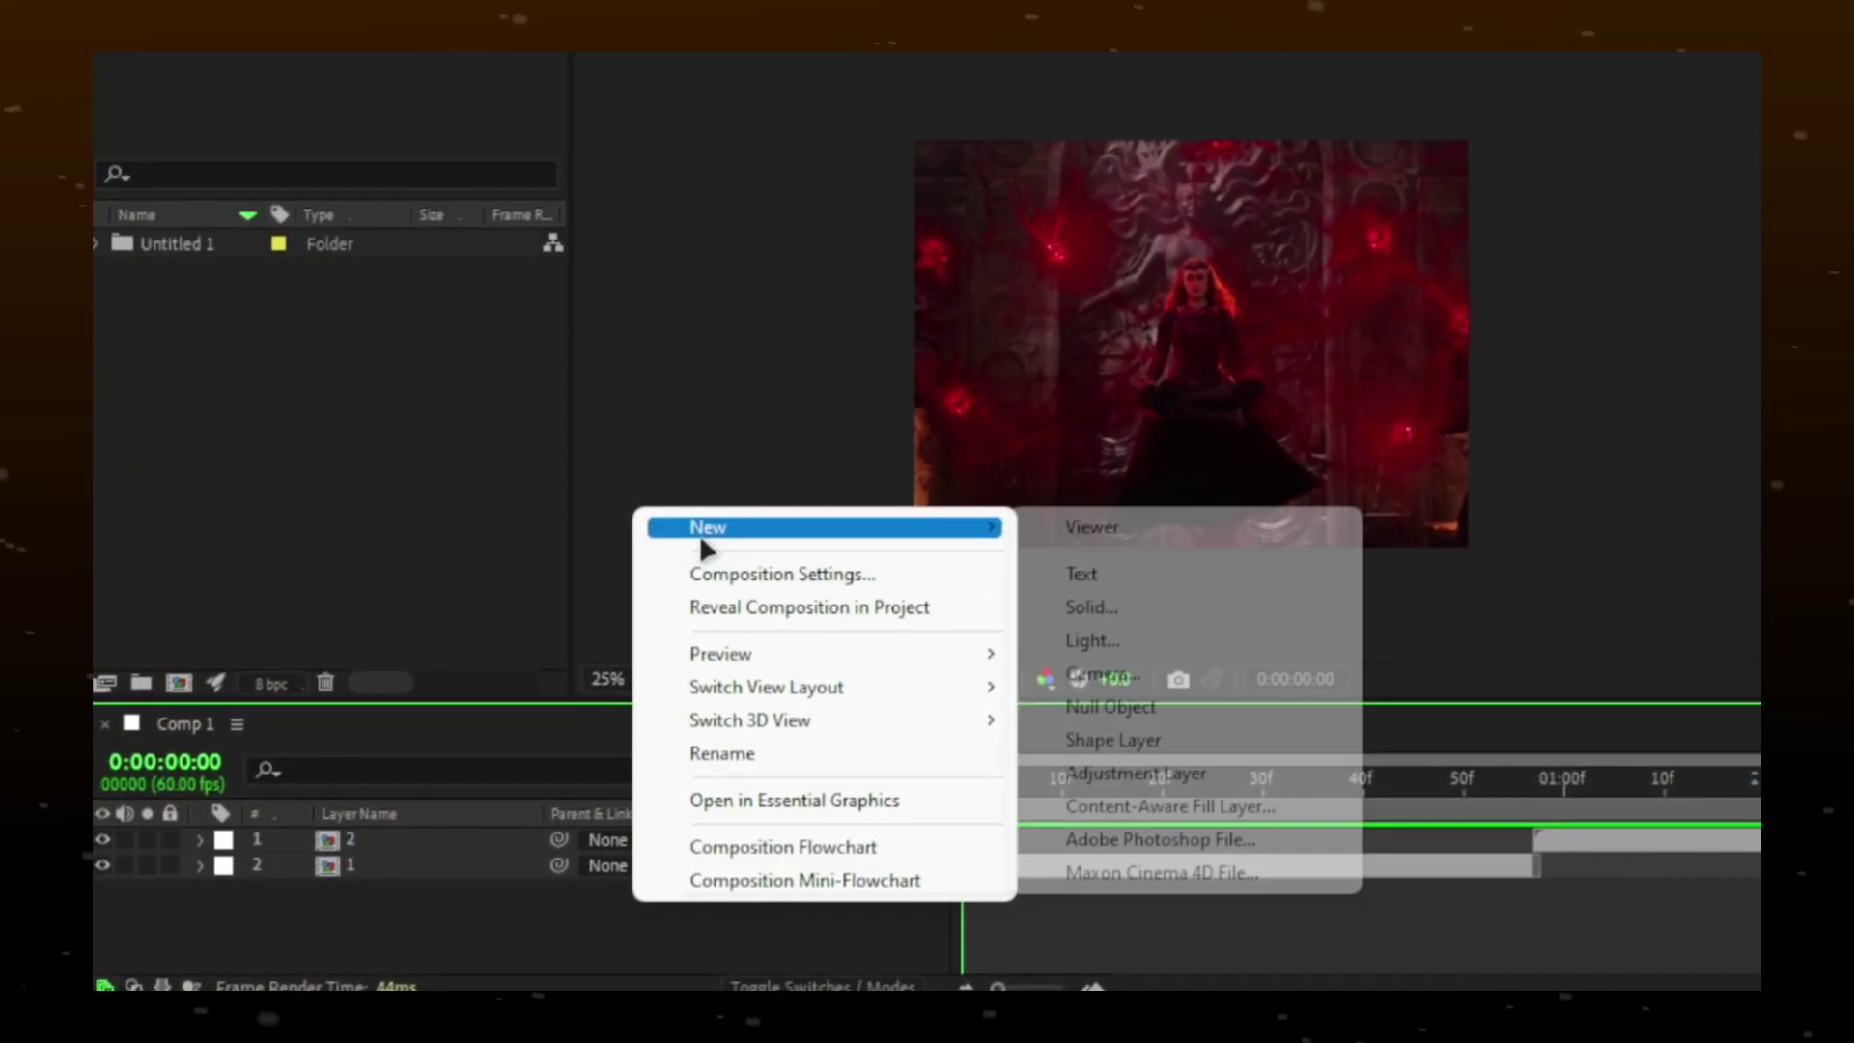
# - Create a new black solid layer above the two footage clips
pyautogui.click(1097, 607)
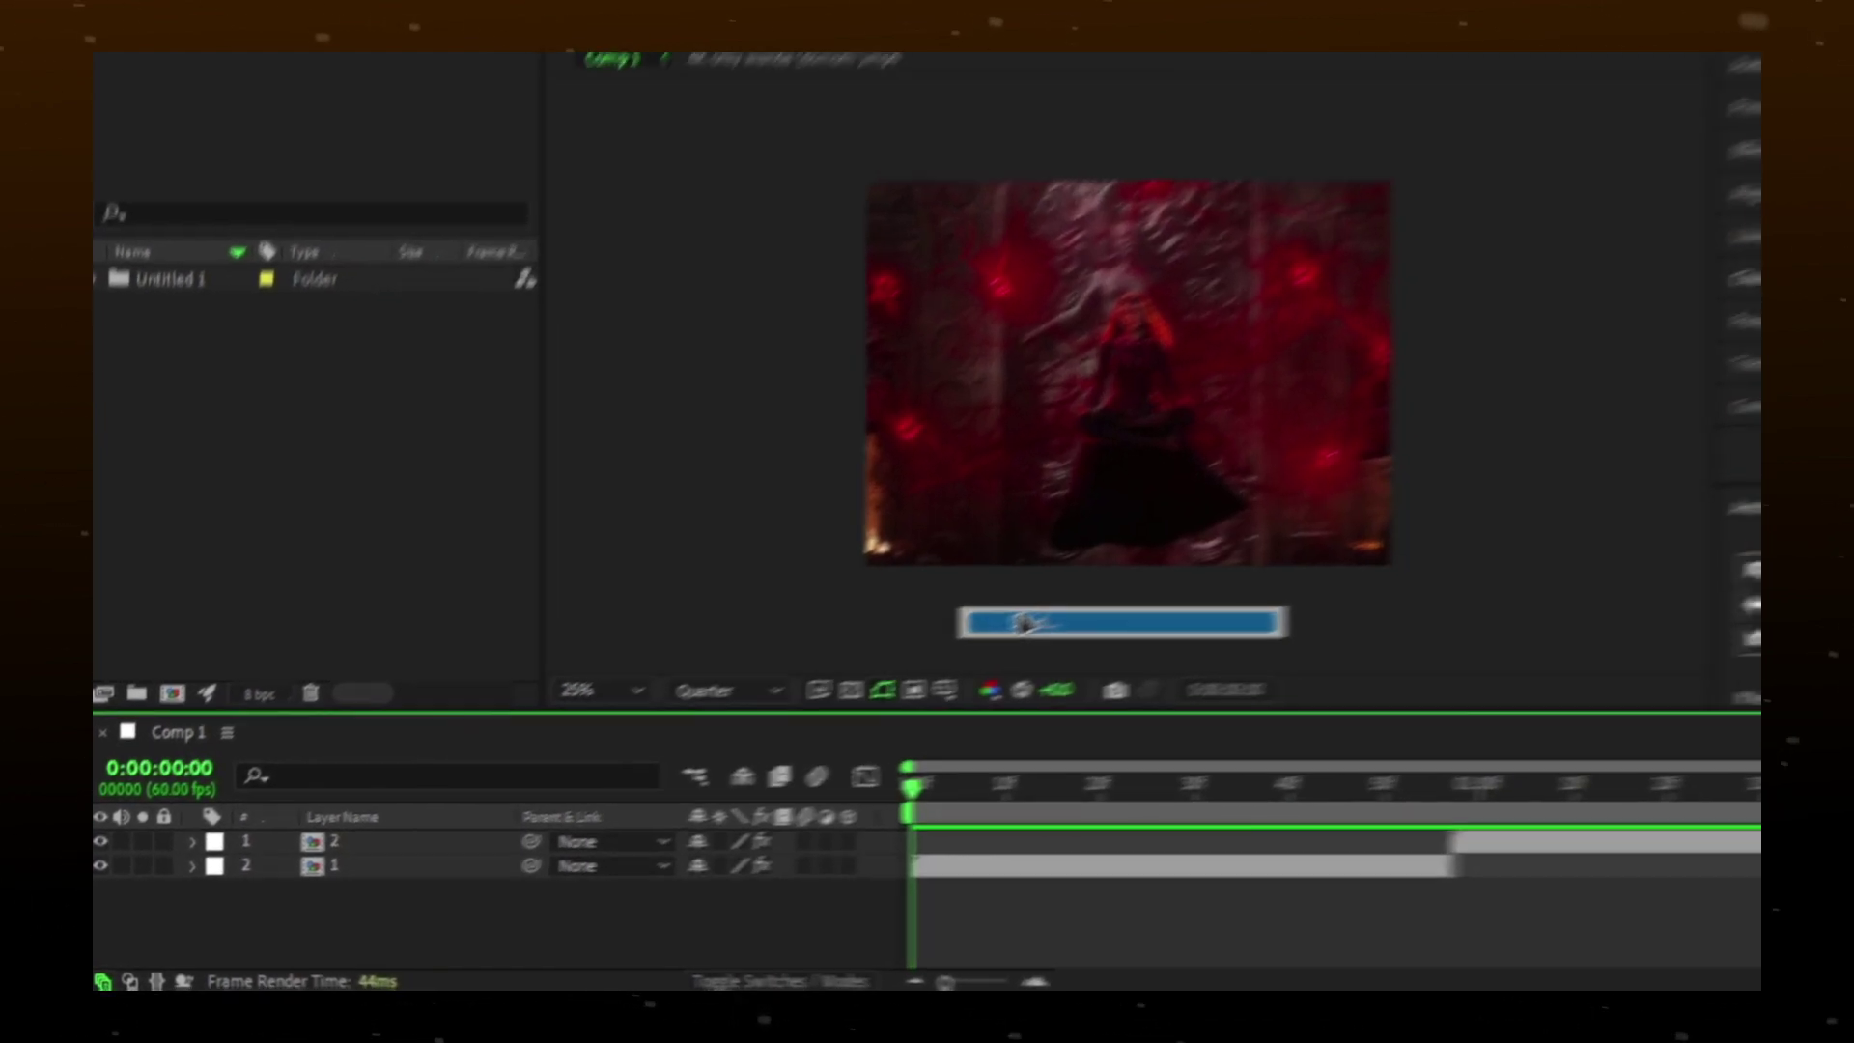
pyautogui.click(907, 670)
pyautogui.click(1702, 542)
pyautogui.click(1028, 733)
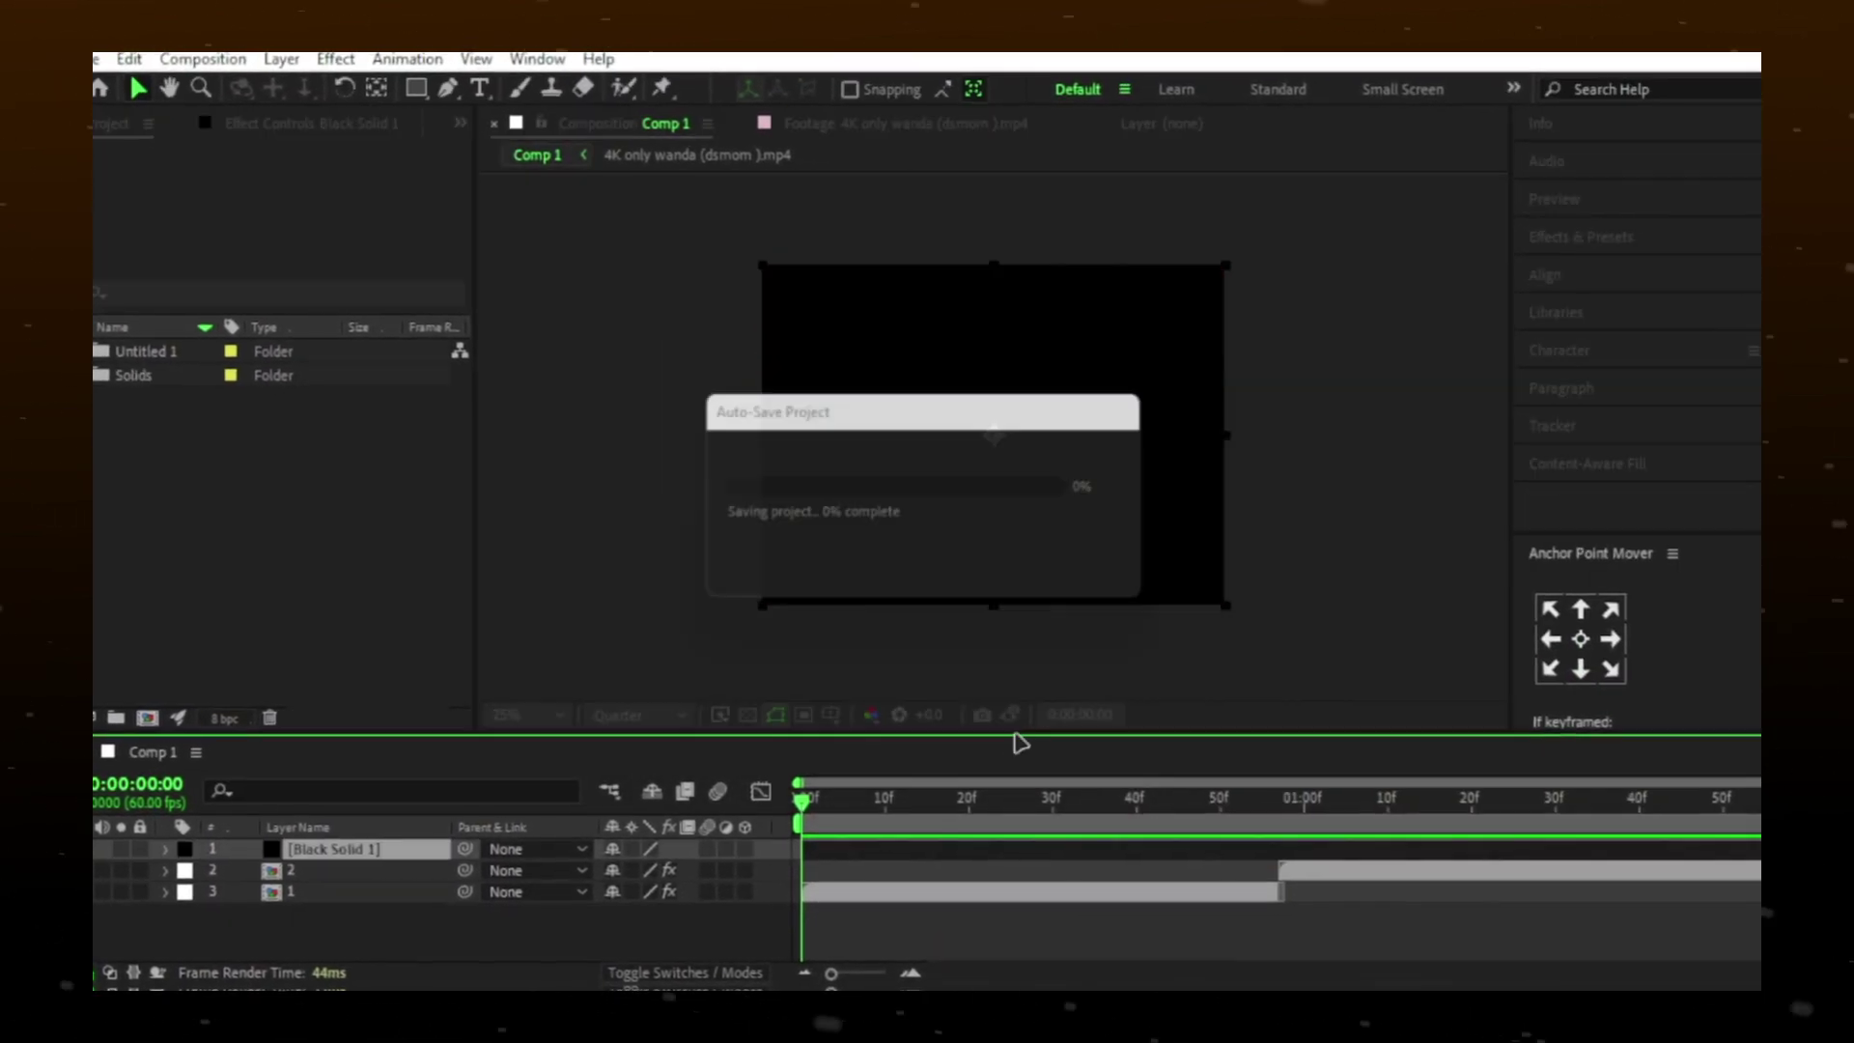
# - Split the black solid at the clip cut into two layers with Ctrl+Shift+D
pyautogui.click(613, 941)
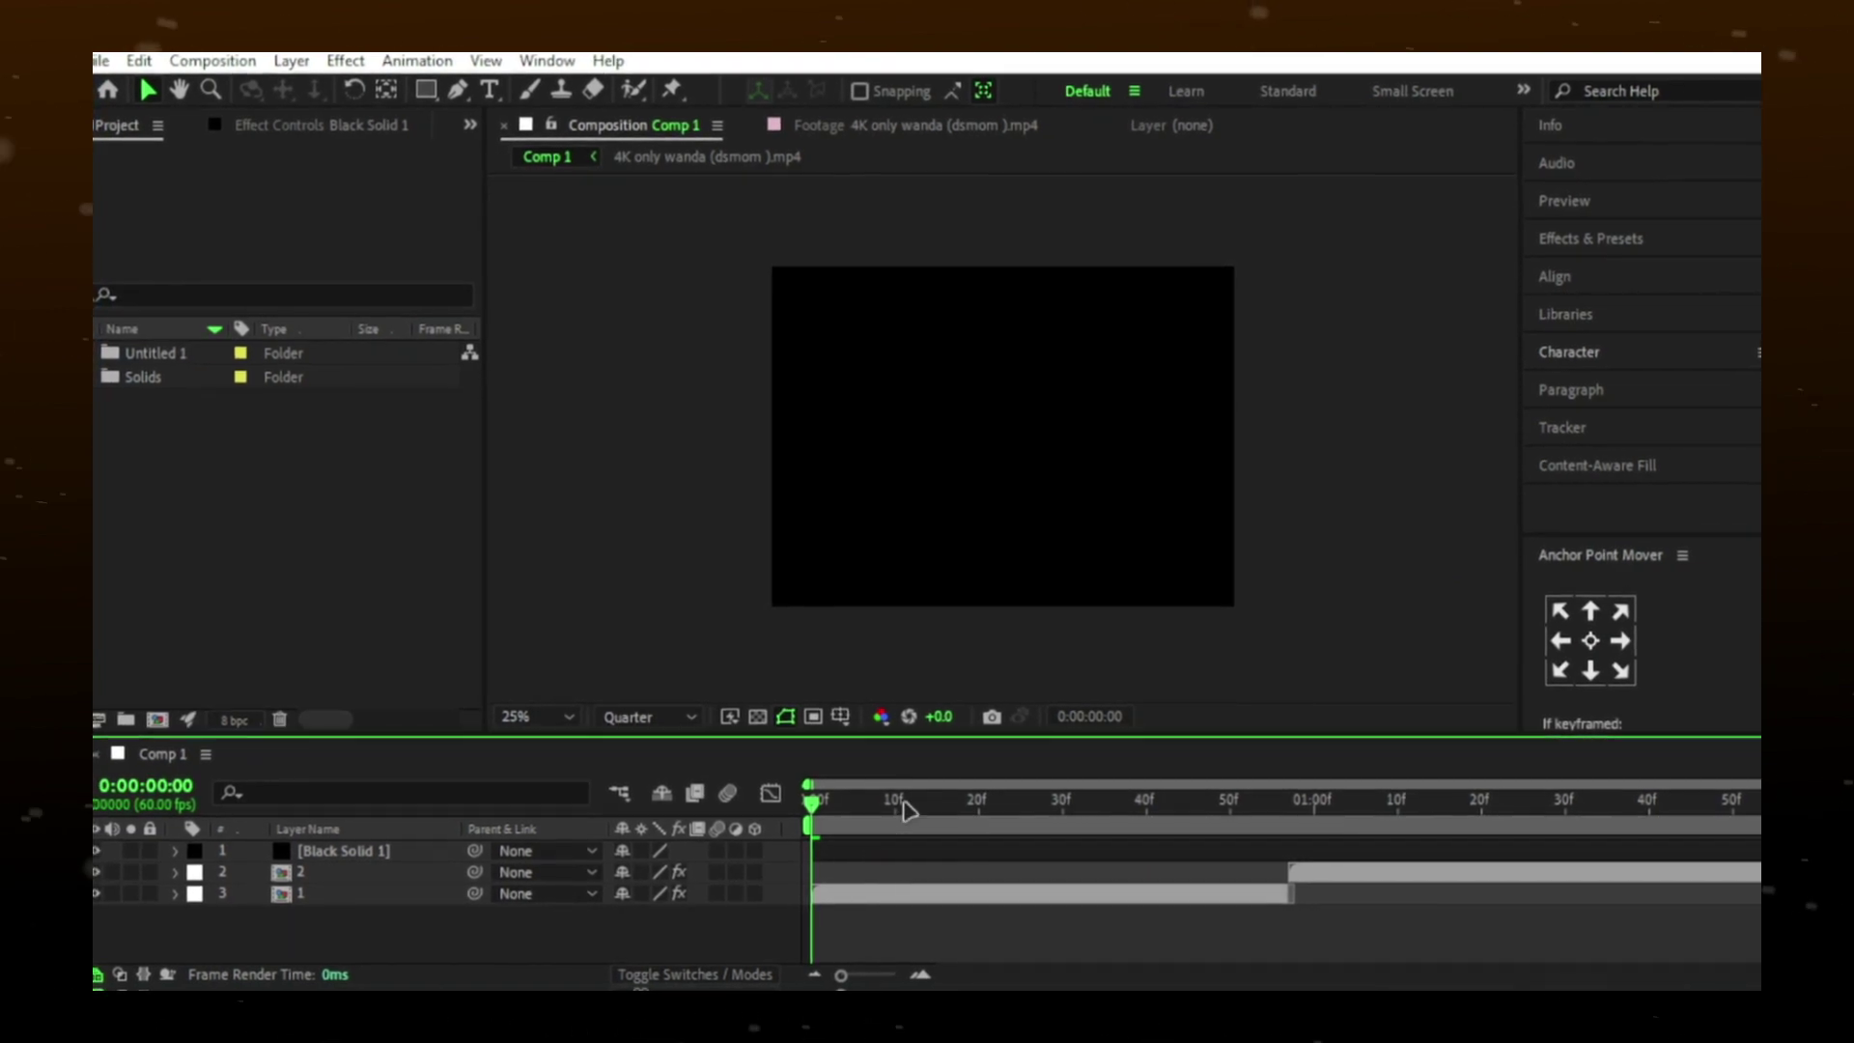
pyautogui.moveTo(904, 808); pyautogui.dragTo(1119, 812)
pyautogui.moveTo(1297, 826); pyautogui.dragTo(1290, 827)
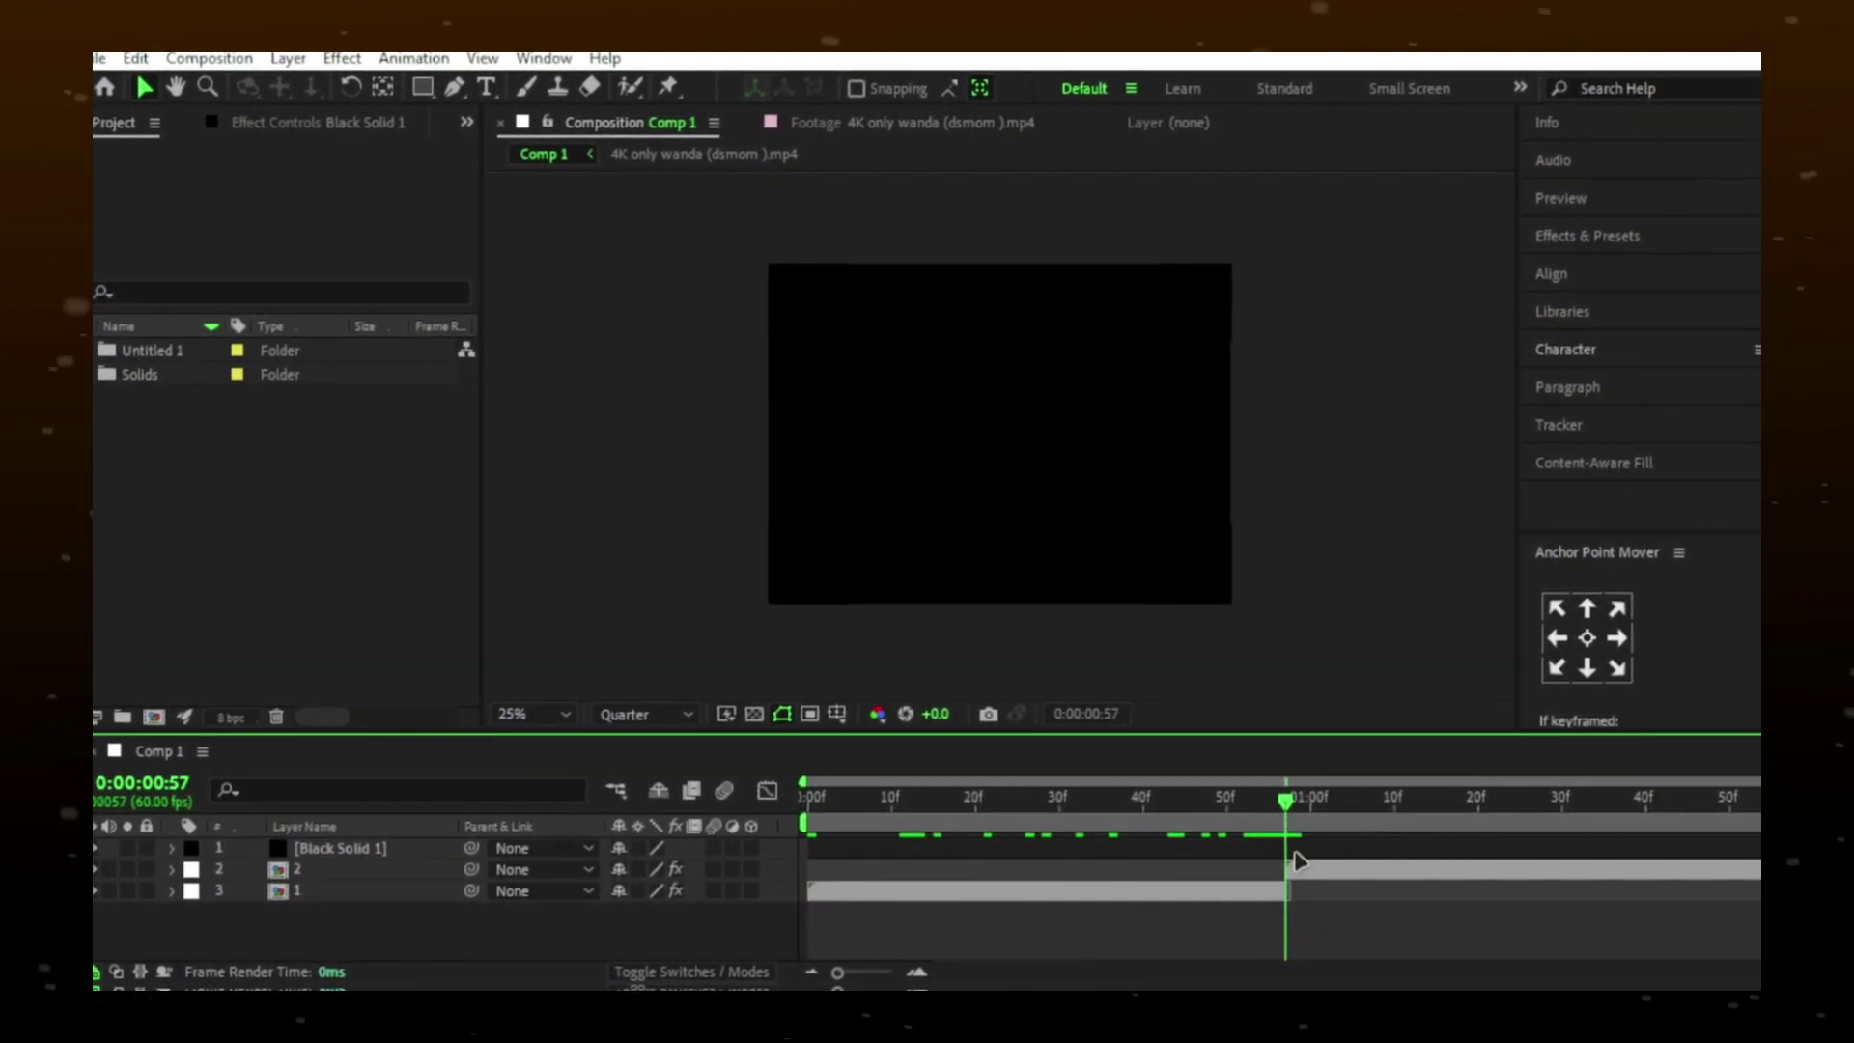
pyautogui.hotkey('ctrl', 'shift', 'd')
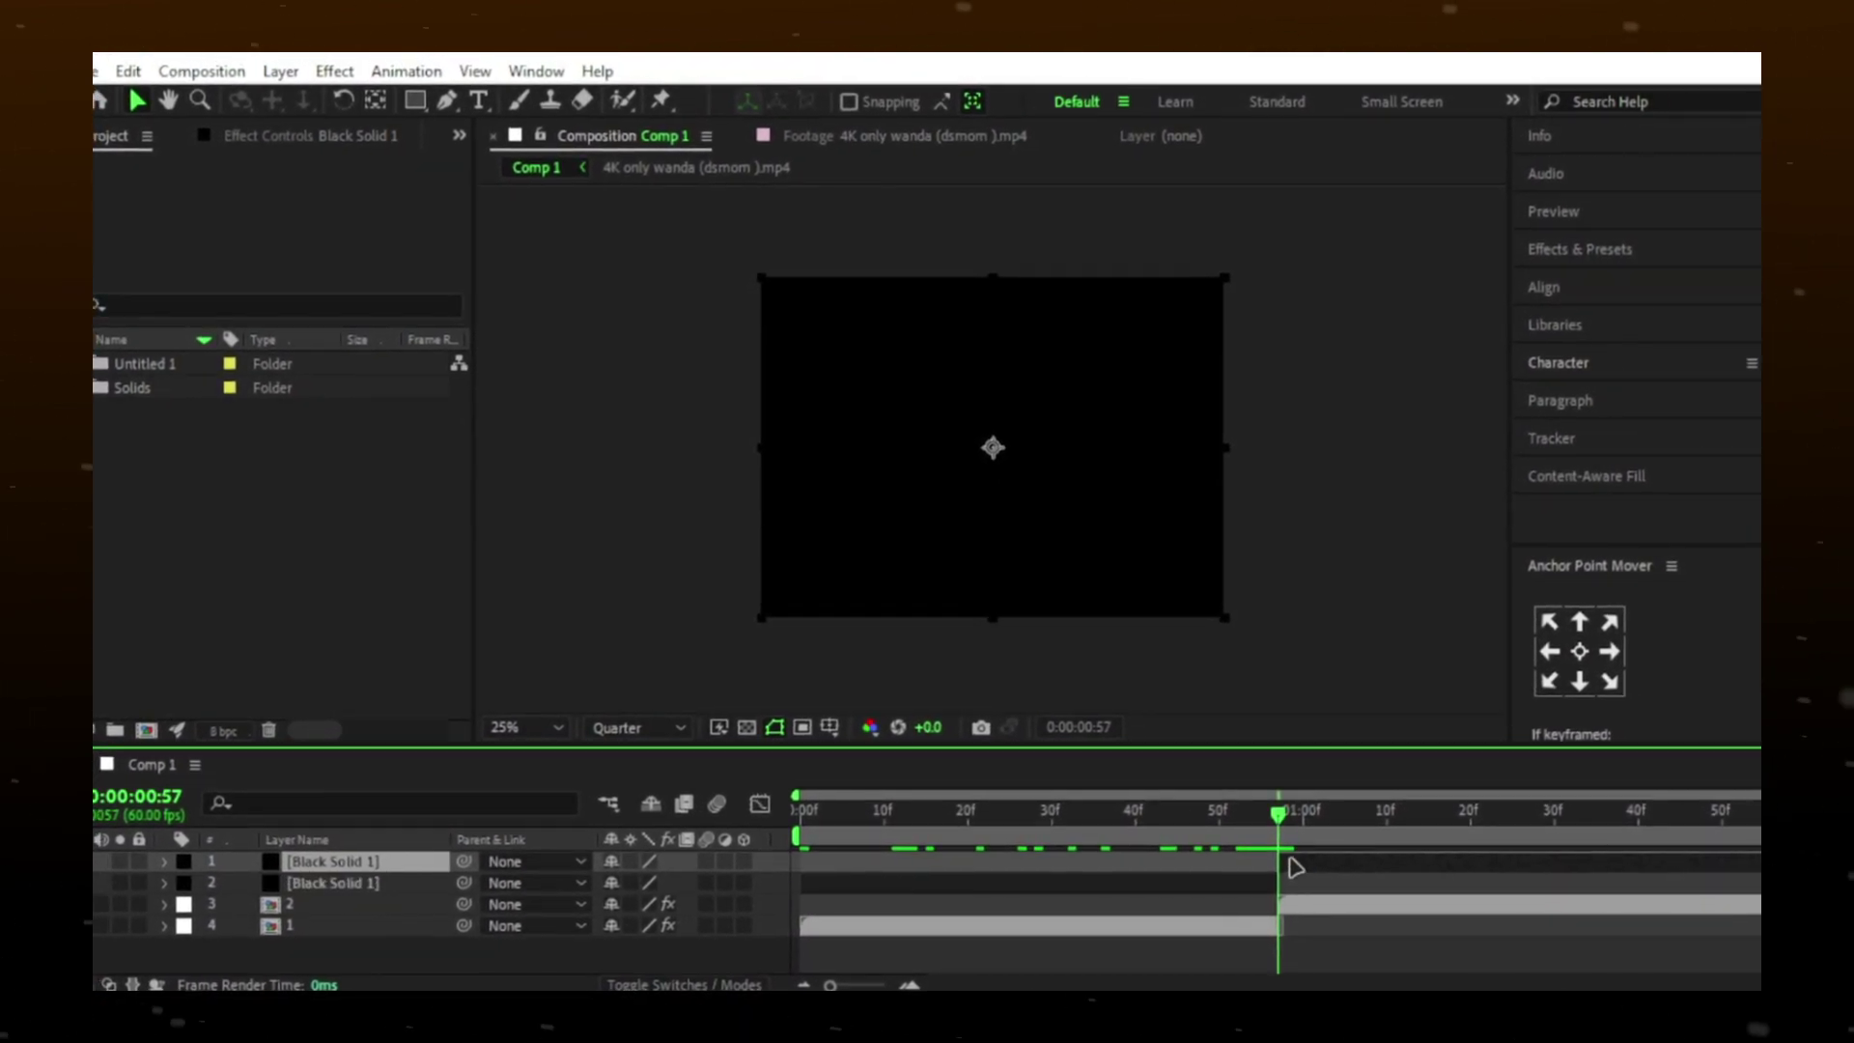
pyautogui.moveTo(1246, 819); pyautogui.dragTo(807, 812)
pyautogui.click(827, 879)
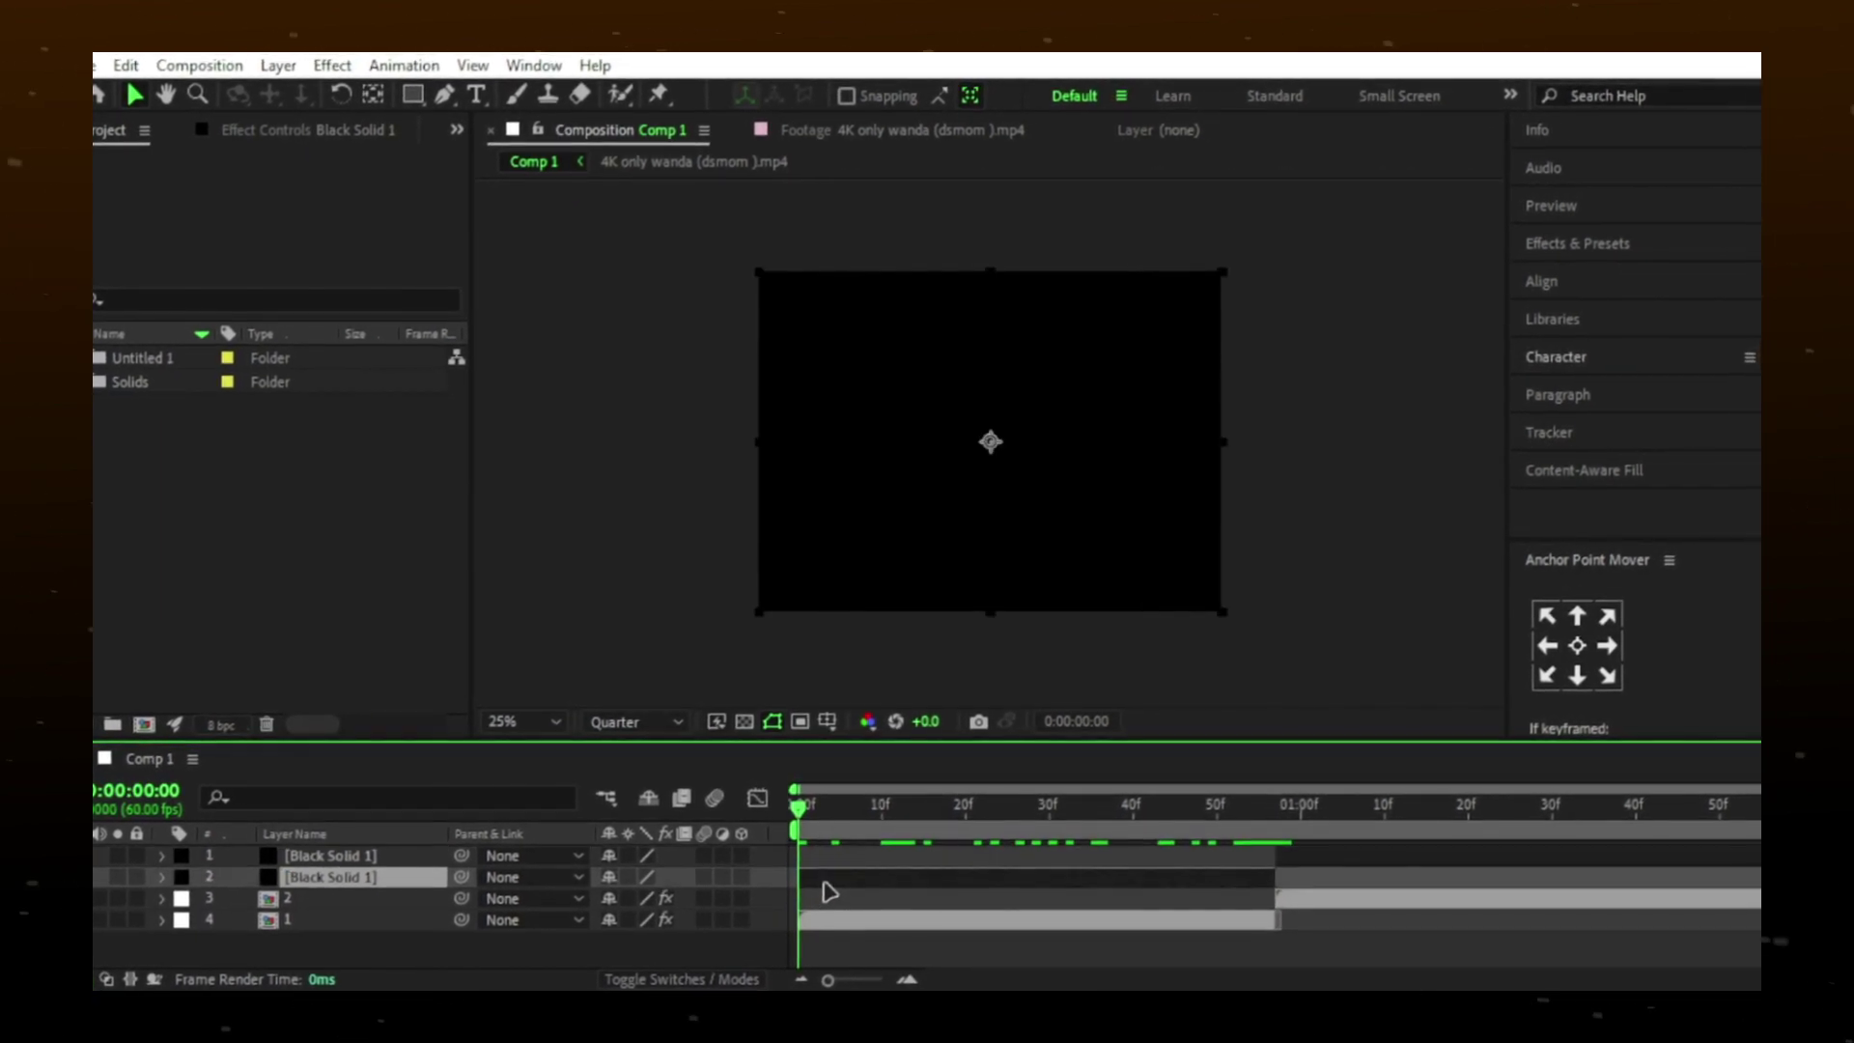
# - Apply the CC Jaws effect to the second black solid layer
pyautogui.click(1584, 238)
pyautogui.click(1594, 267)
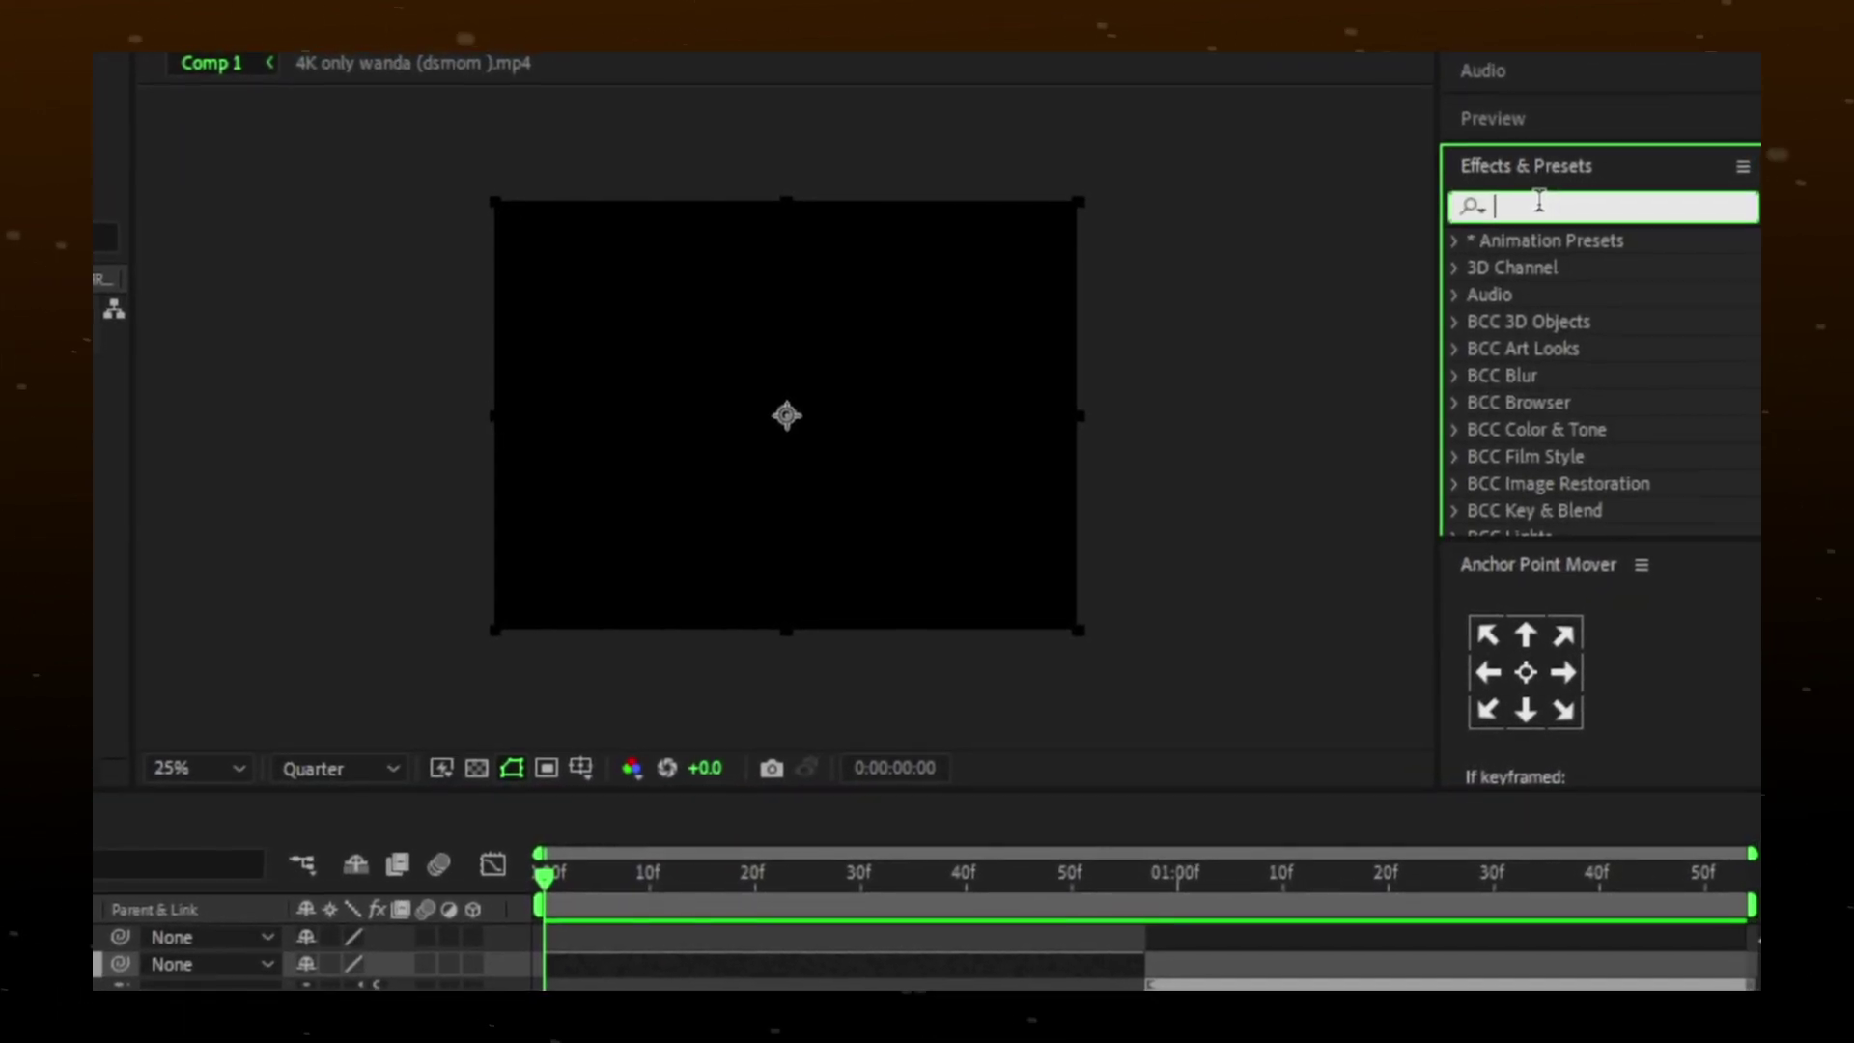
pyautogui.write('cc jaws')
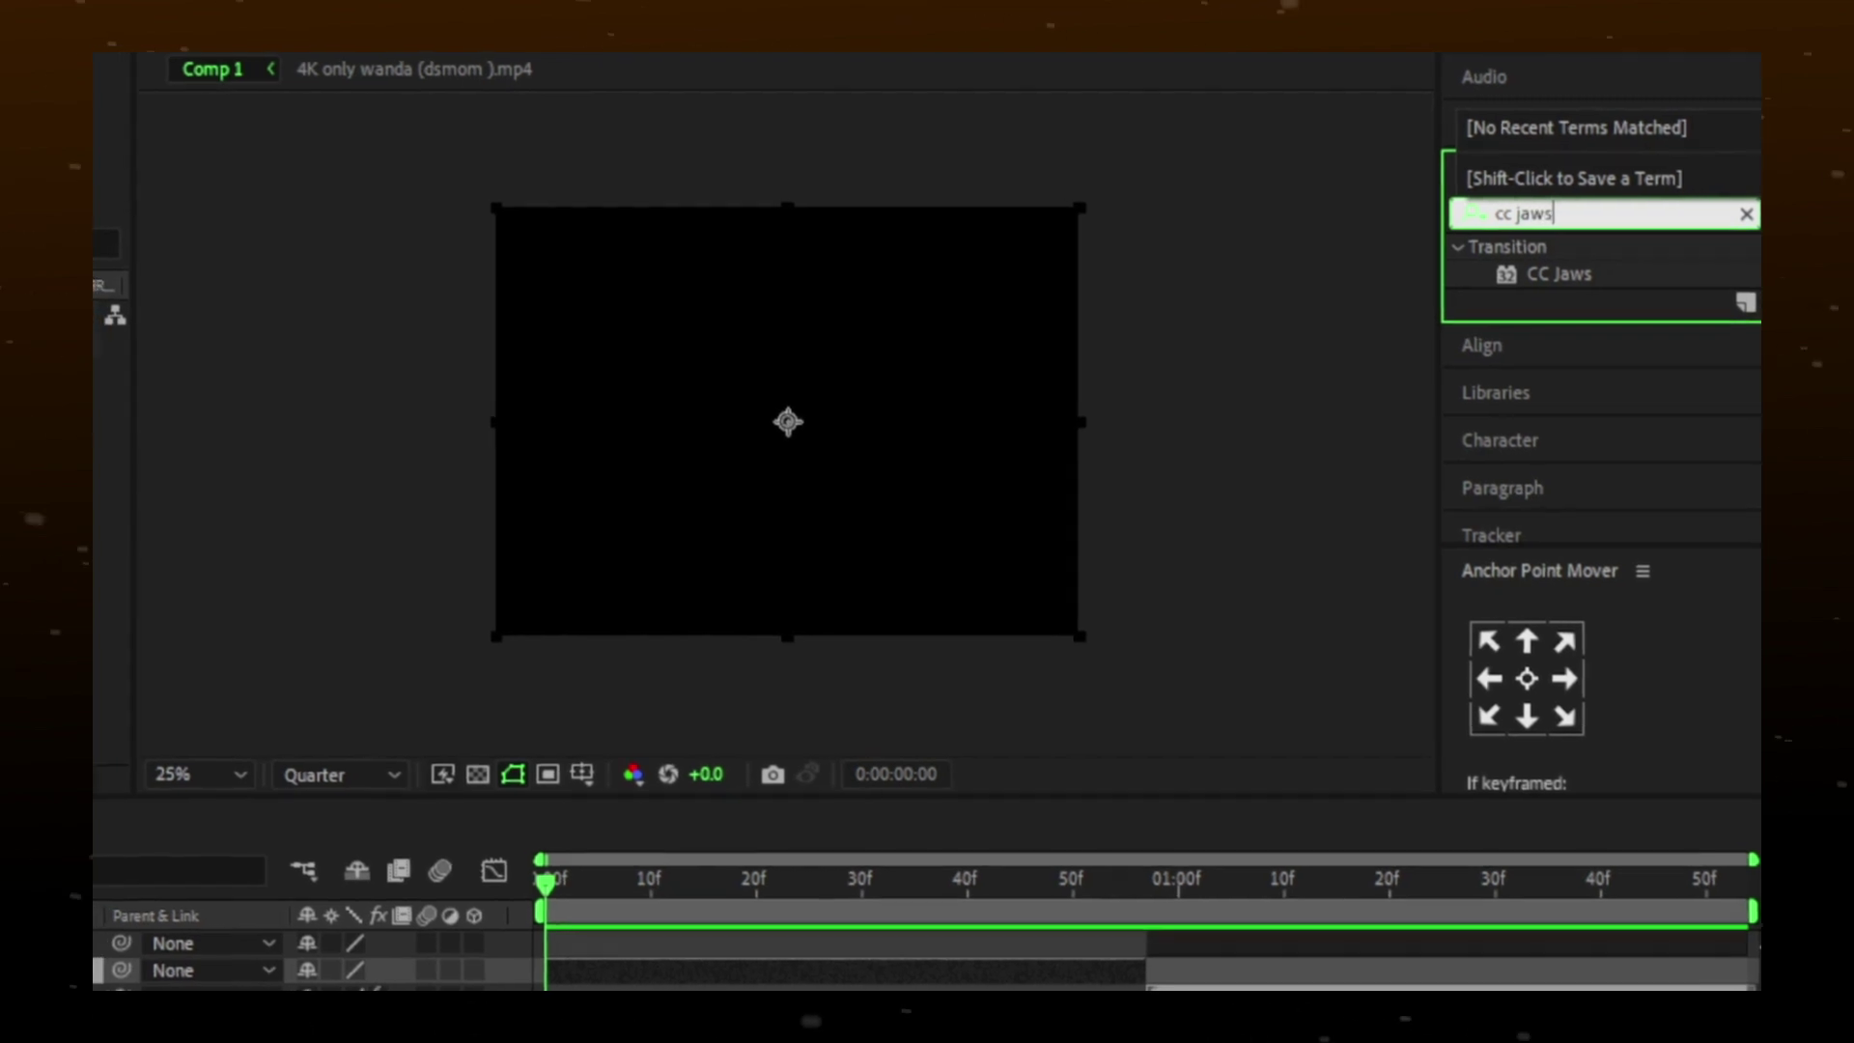
pyautogui.moveTo(1554, 278); pyautogui.dragTo(935, 877)
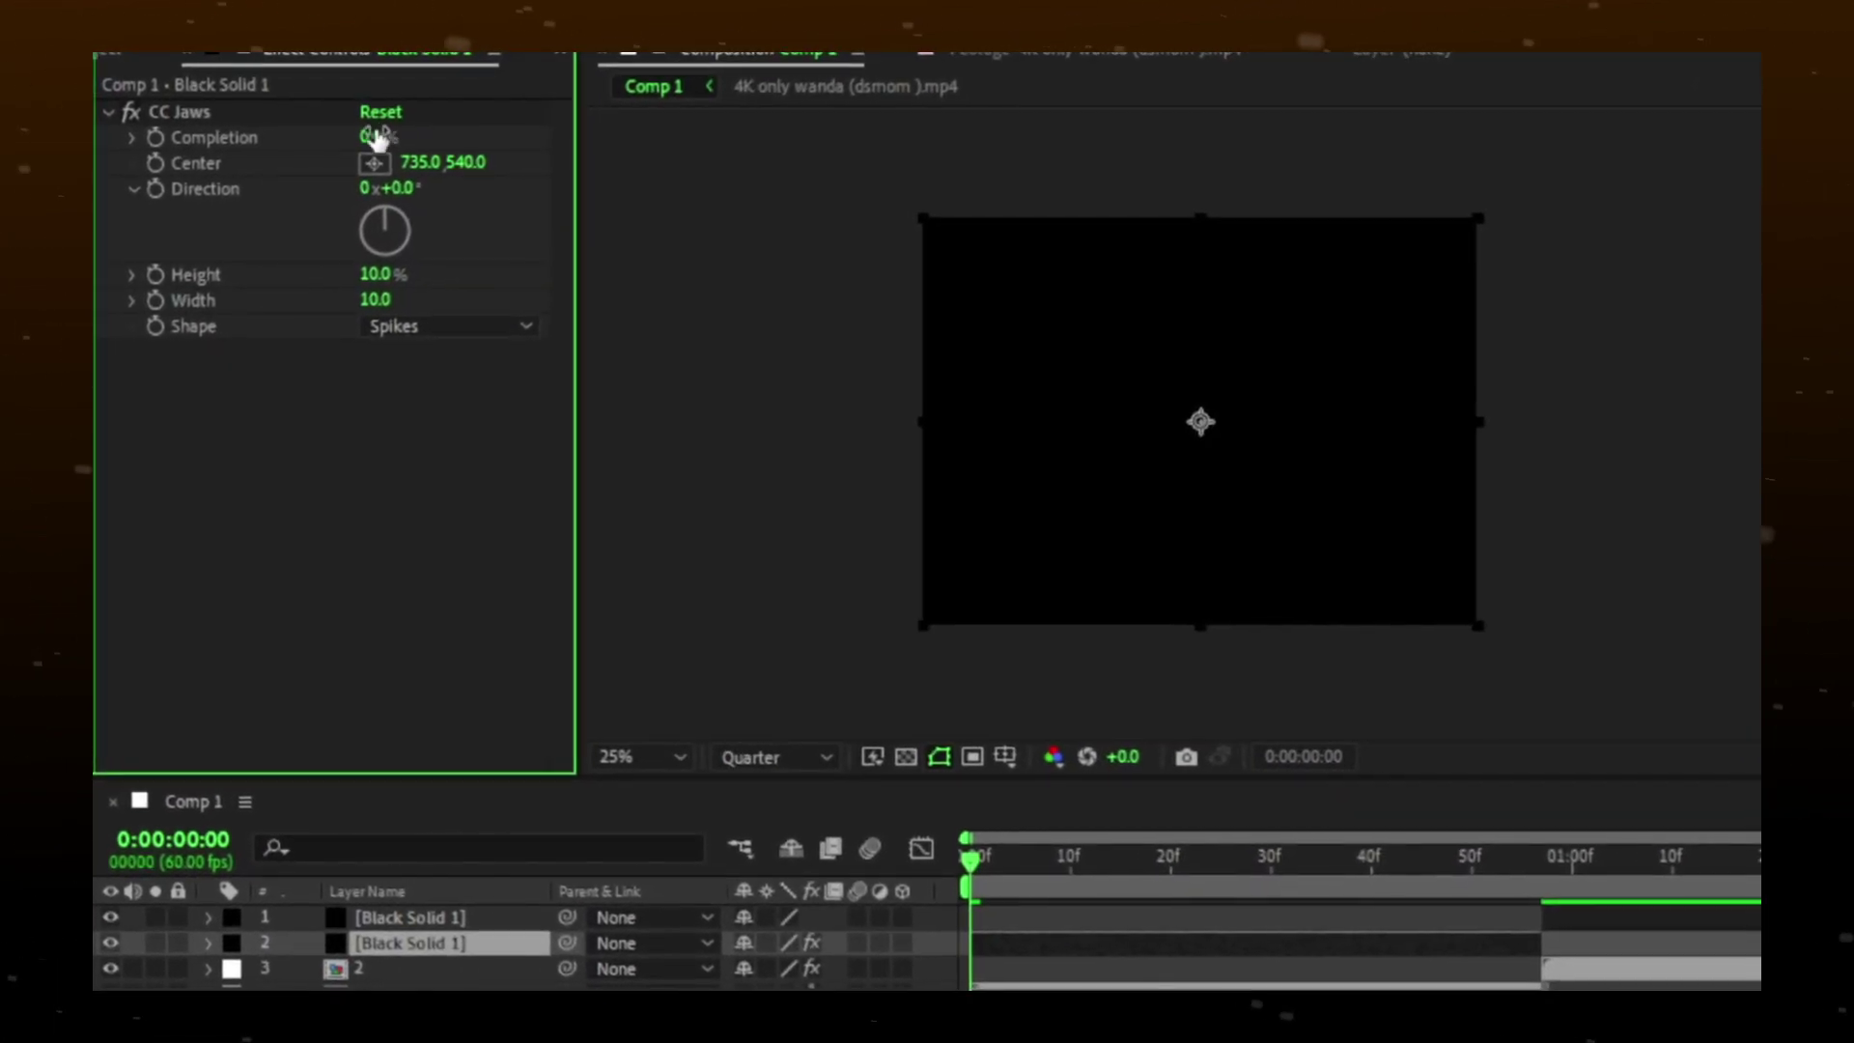
# - Set CC Jaws Completion to 54% and Height to 0% for flat letterbox bars
pyautogui.moveTo(311, 218); pyautogui.dragTo(337, 219)
pyautogui.moveTo(392, 136); pyautogui.dragTo(1167, 207)
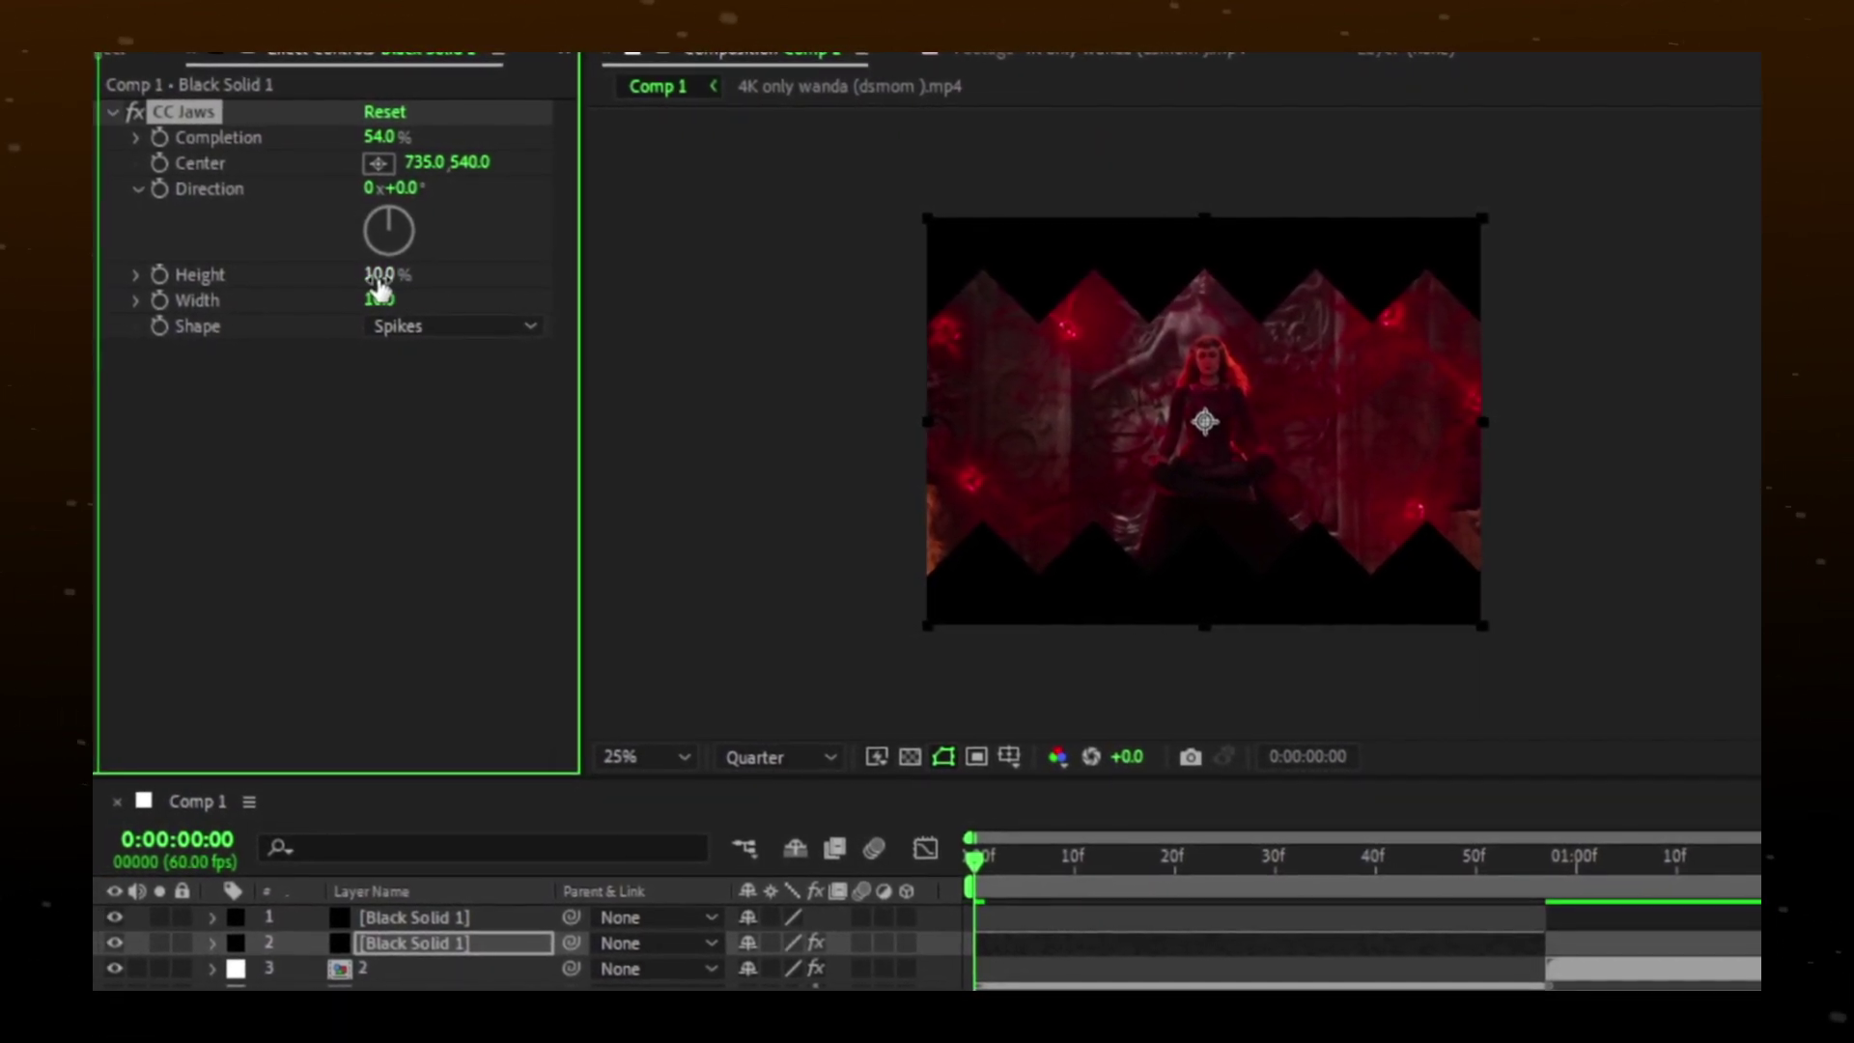
pyautogui.moveTo(386, 277); pyautogui.dragTo(346, 278)
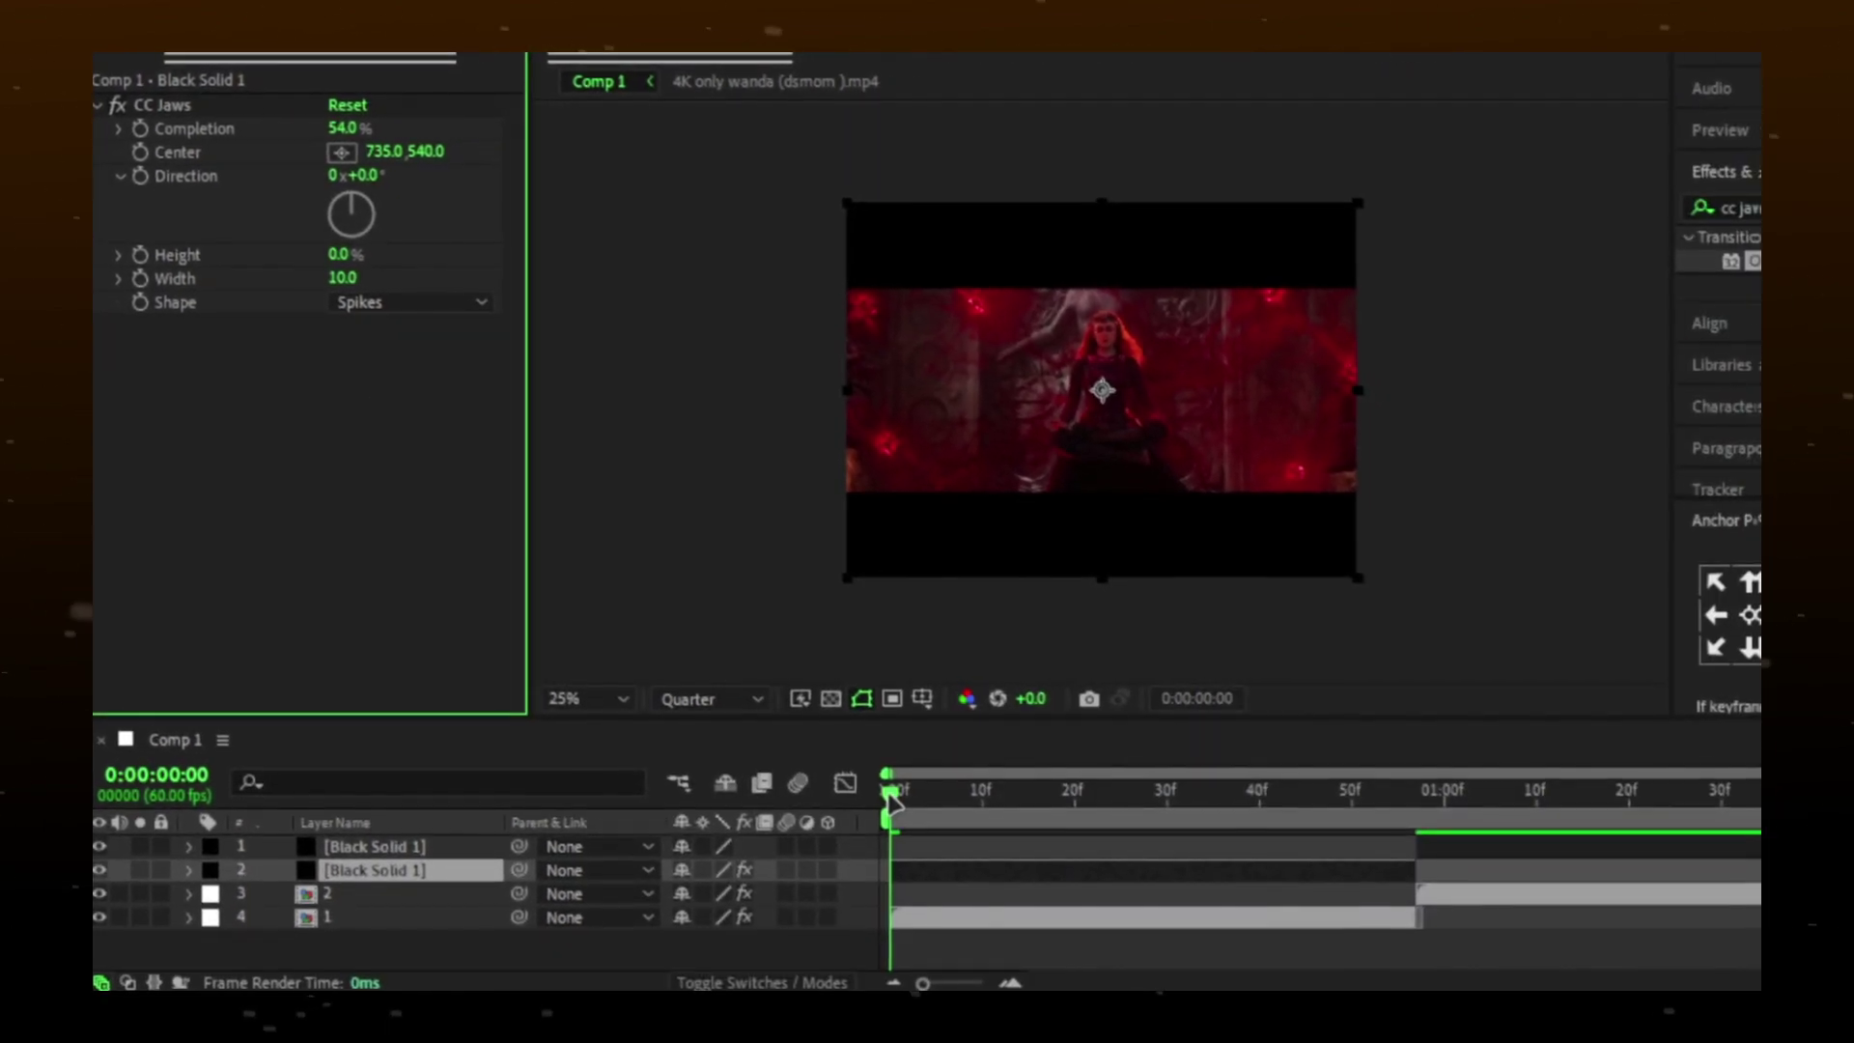
pyautogui.moveTo(901, 793); pyautogui.dragTo(1140, 799)
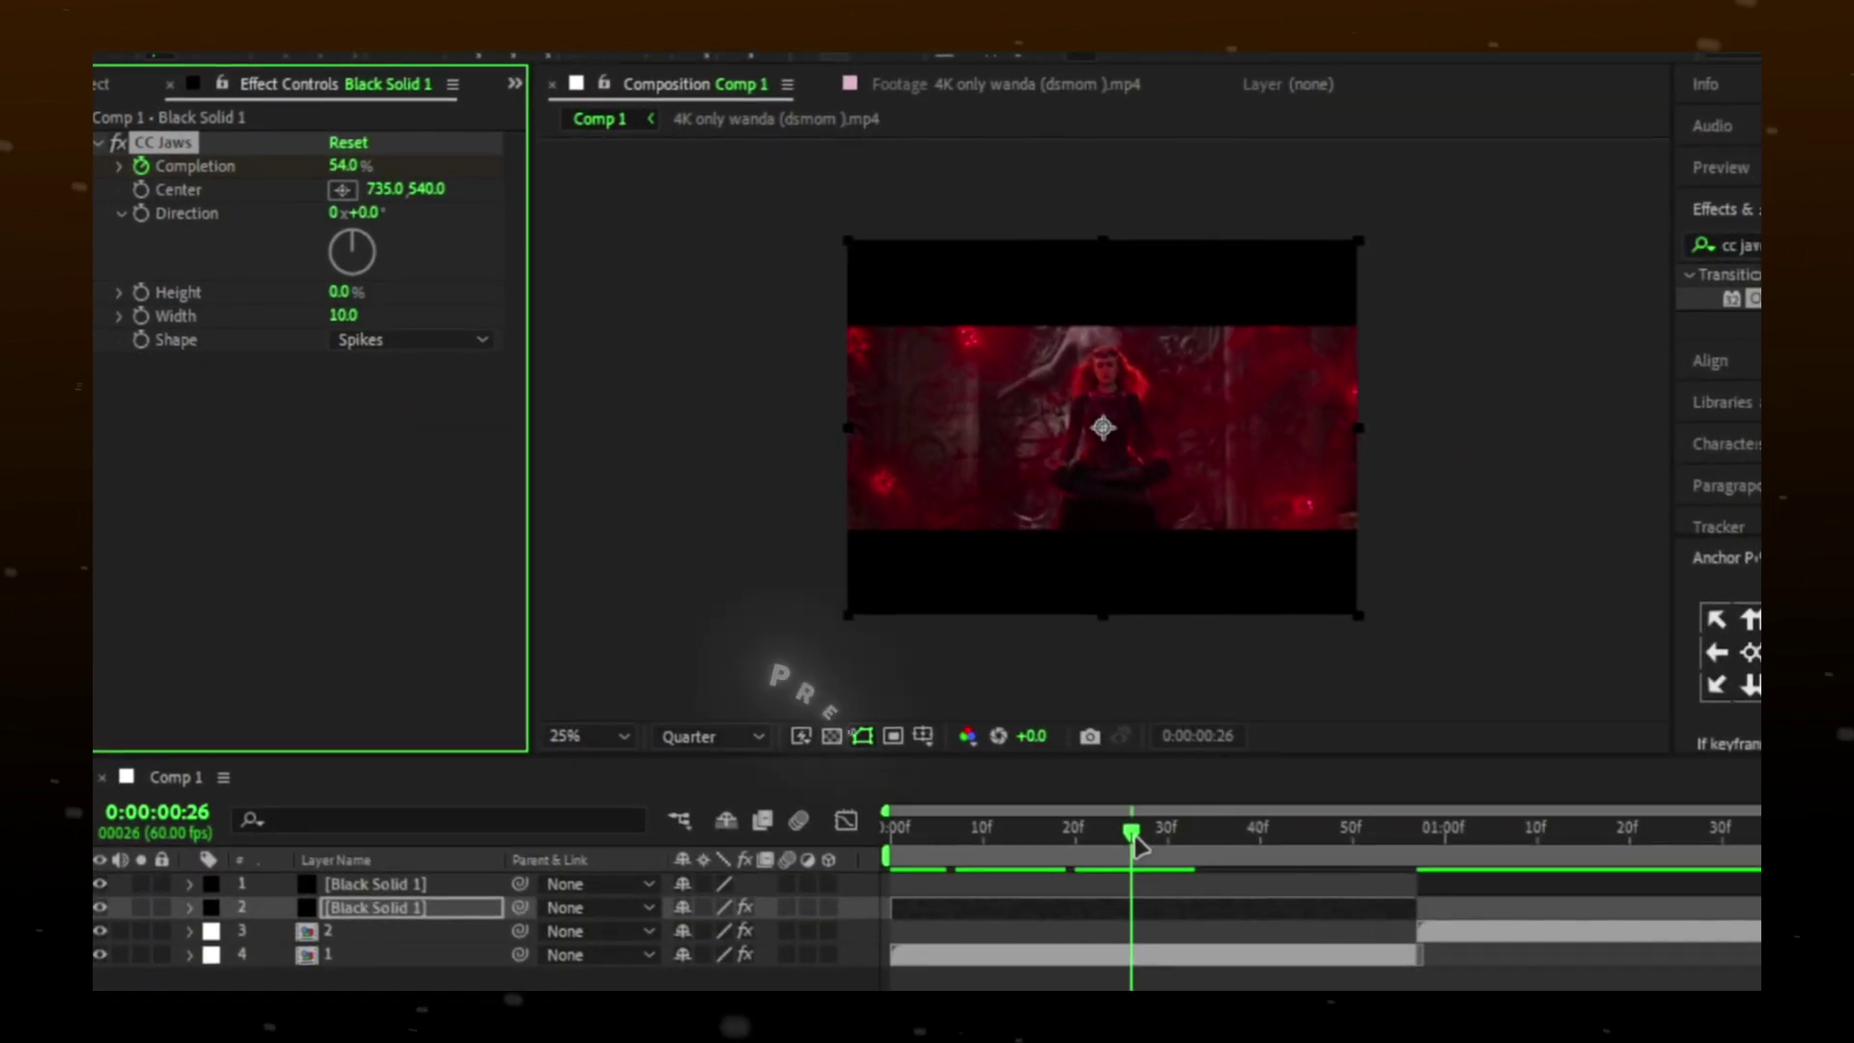
# - Keyframe CC Jaws Completion at 100% at the start of the composition
pyautogui.press('u')
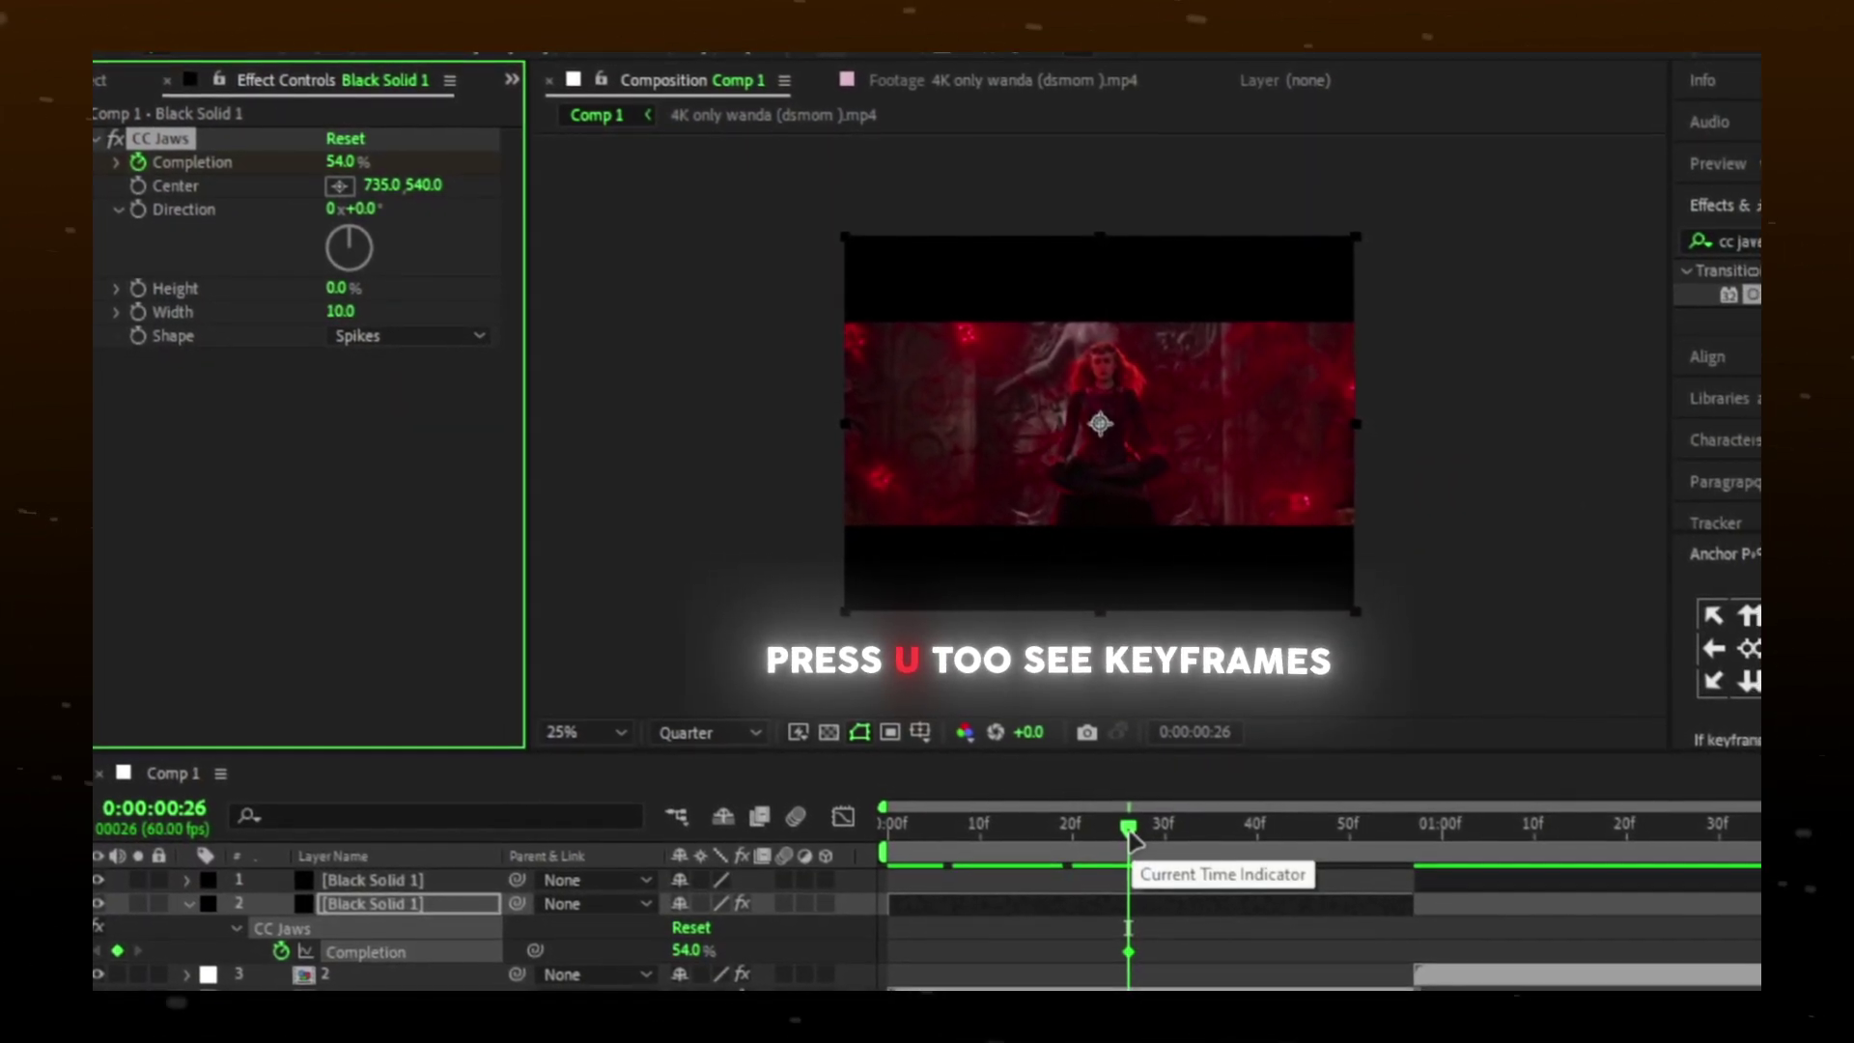
pyautogui.moveTo(1080, 831); pyautogui.dragTo(885, 820)
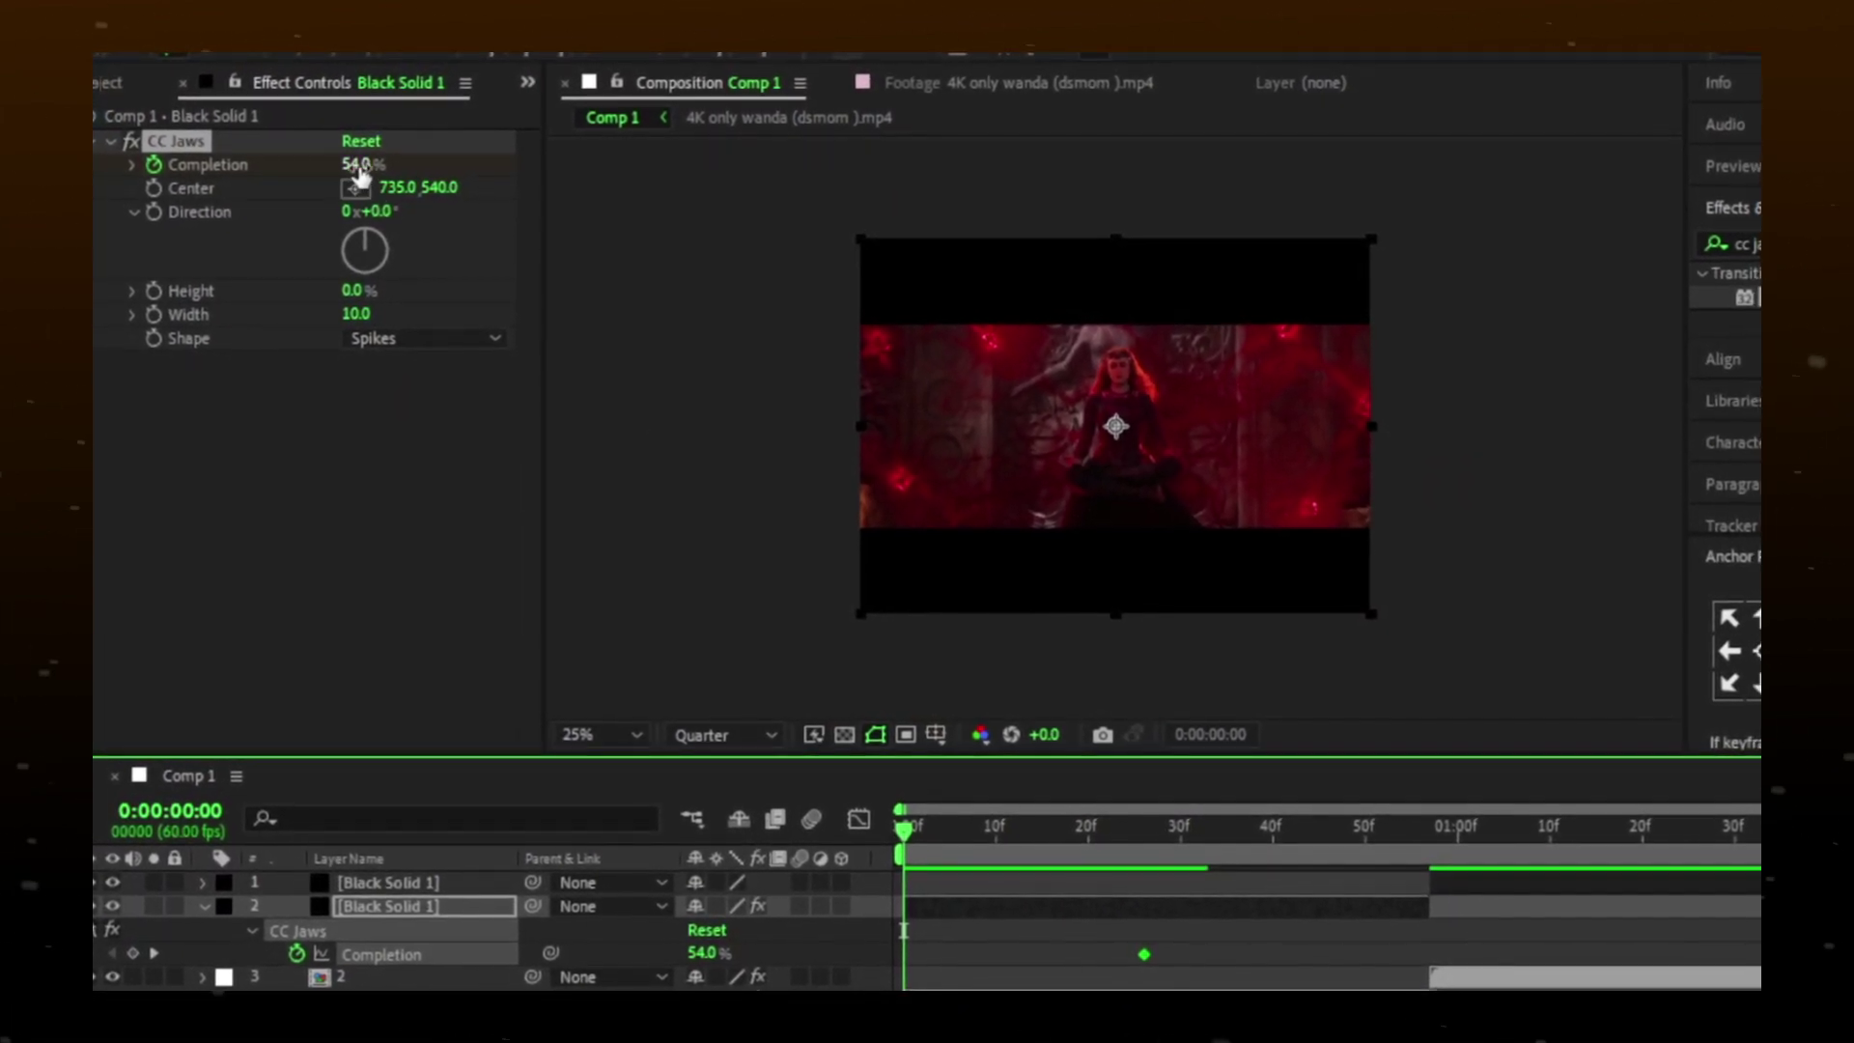
pyautogui.moveTo(386, 164); pyautogui.dragTo(504, 168)
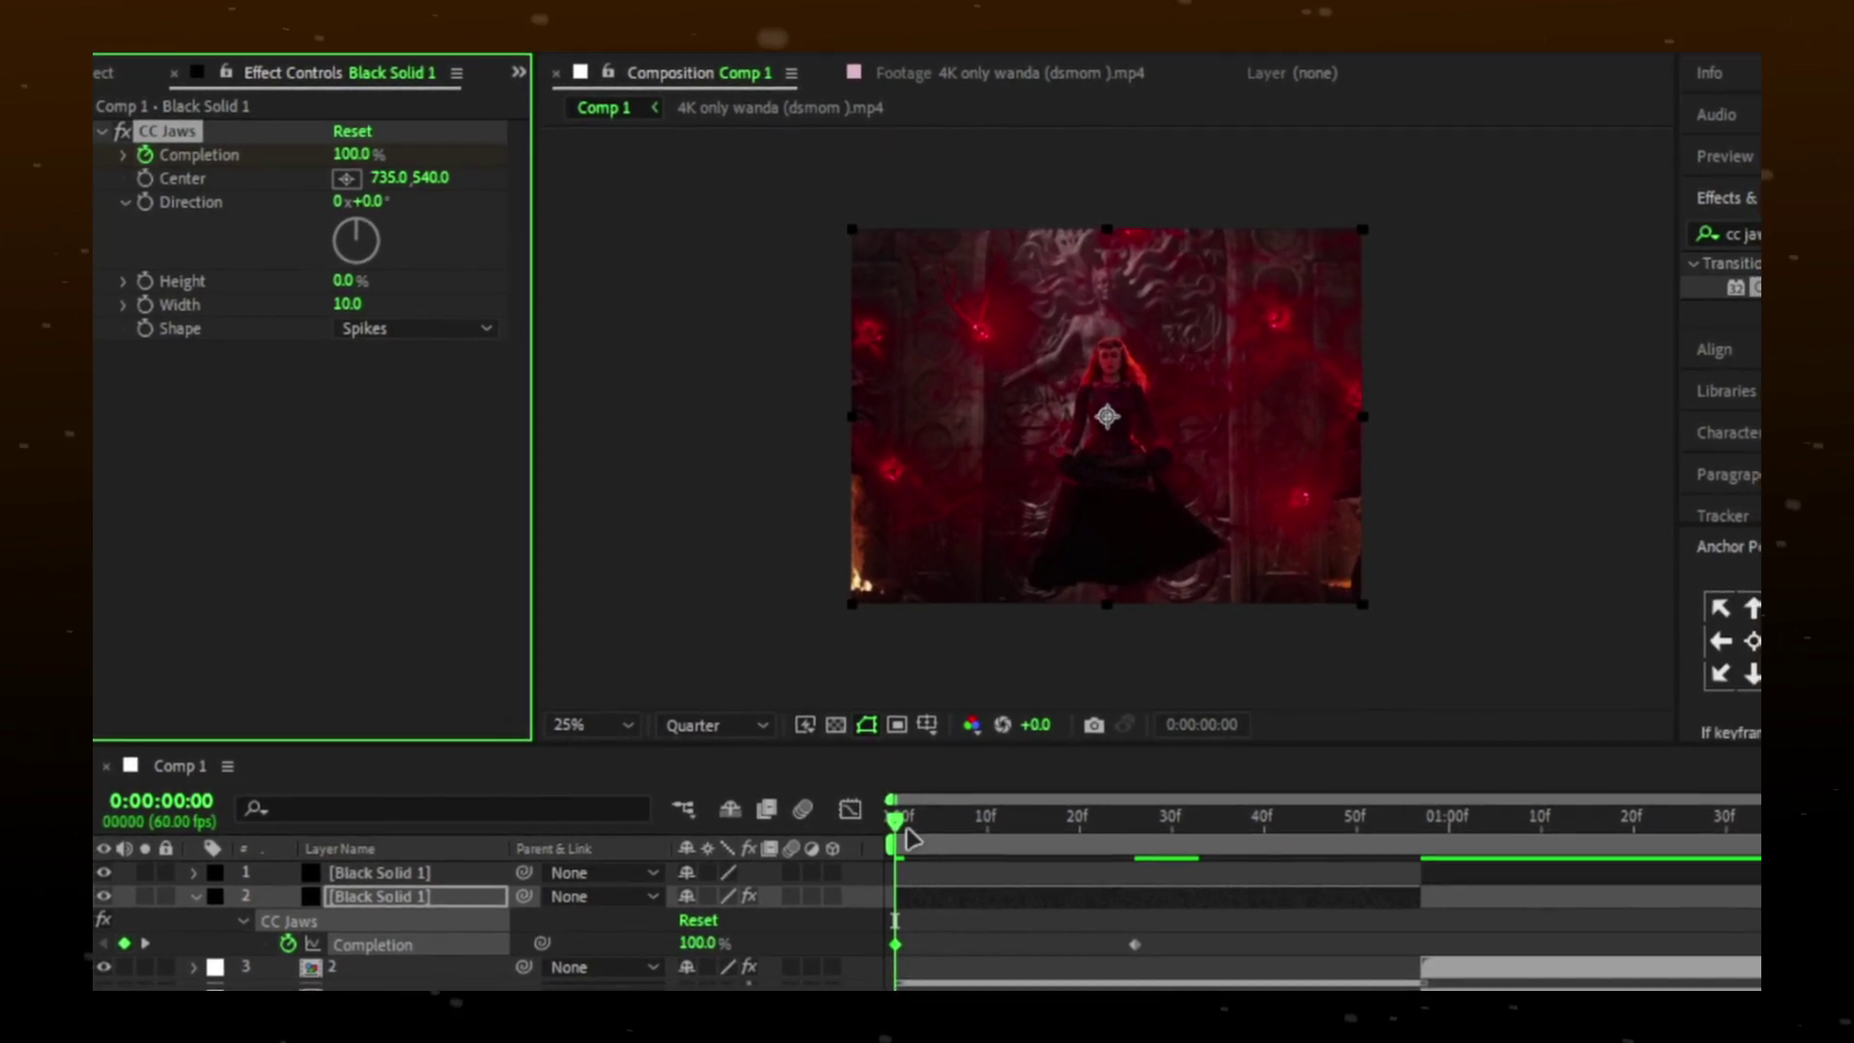
pyautogui.moveTo(950, 821); pyautogui.dragTo(1346, 822)
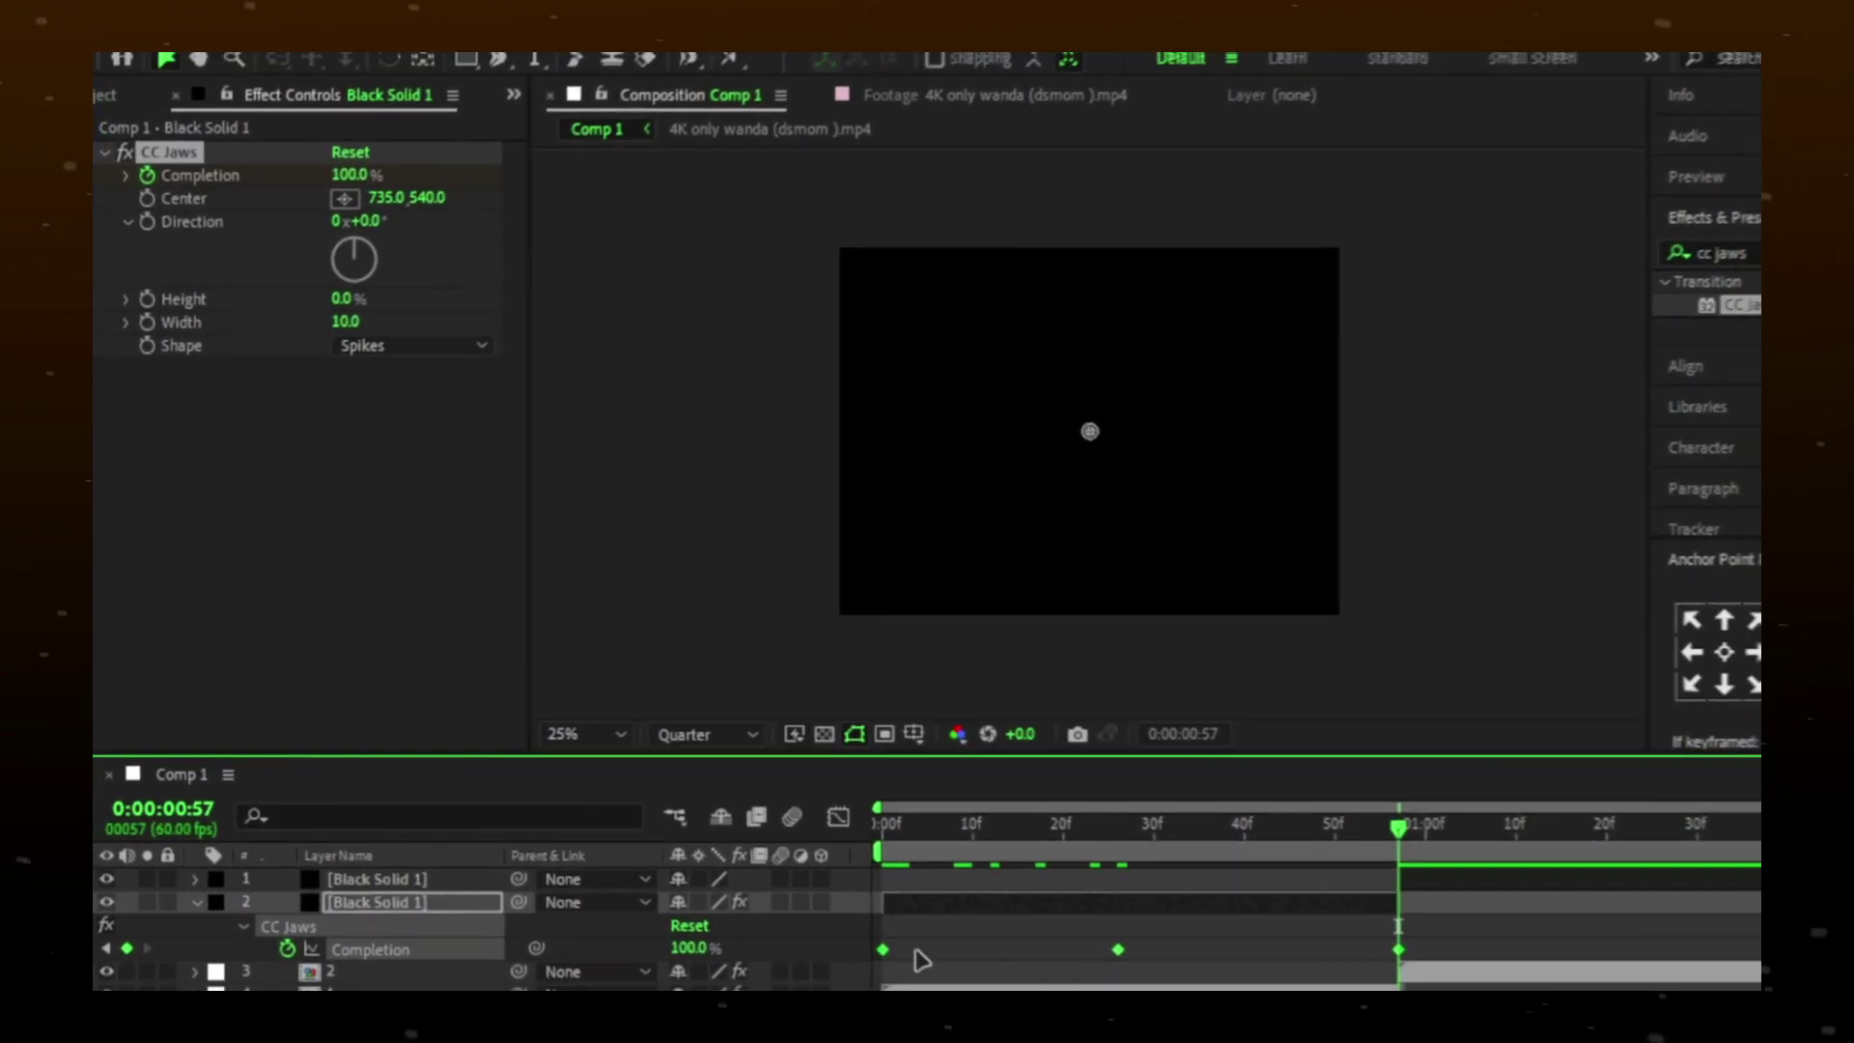
# - Ease all the Completion keyframes with F9 and scrub to review the wipe
pyautogui.press('F9')
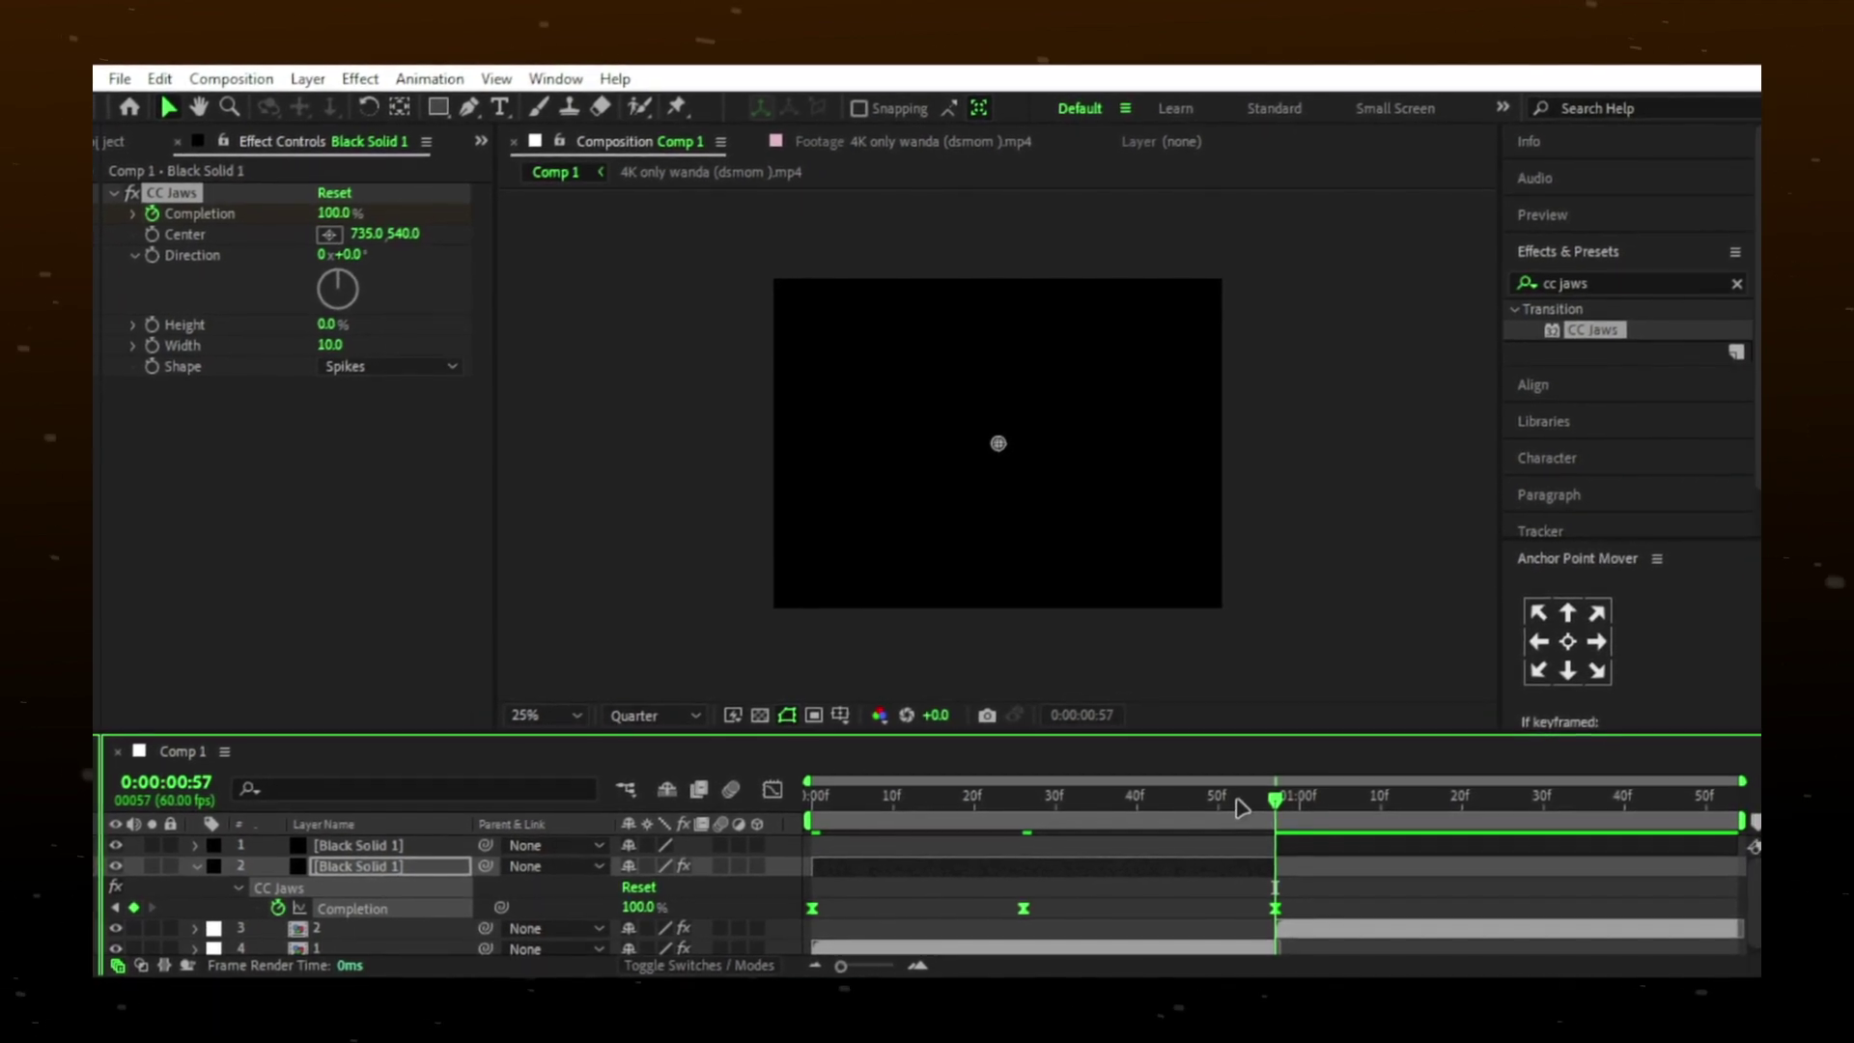
pyautogui.moveTo(1240, 807); pyautogui.dragTo(1163, 810)
pyautogui.moveTo(1024, 816); pyautogui.dragTo(828, 805)
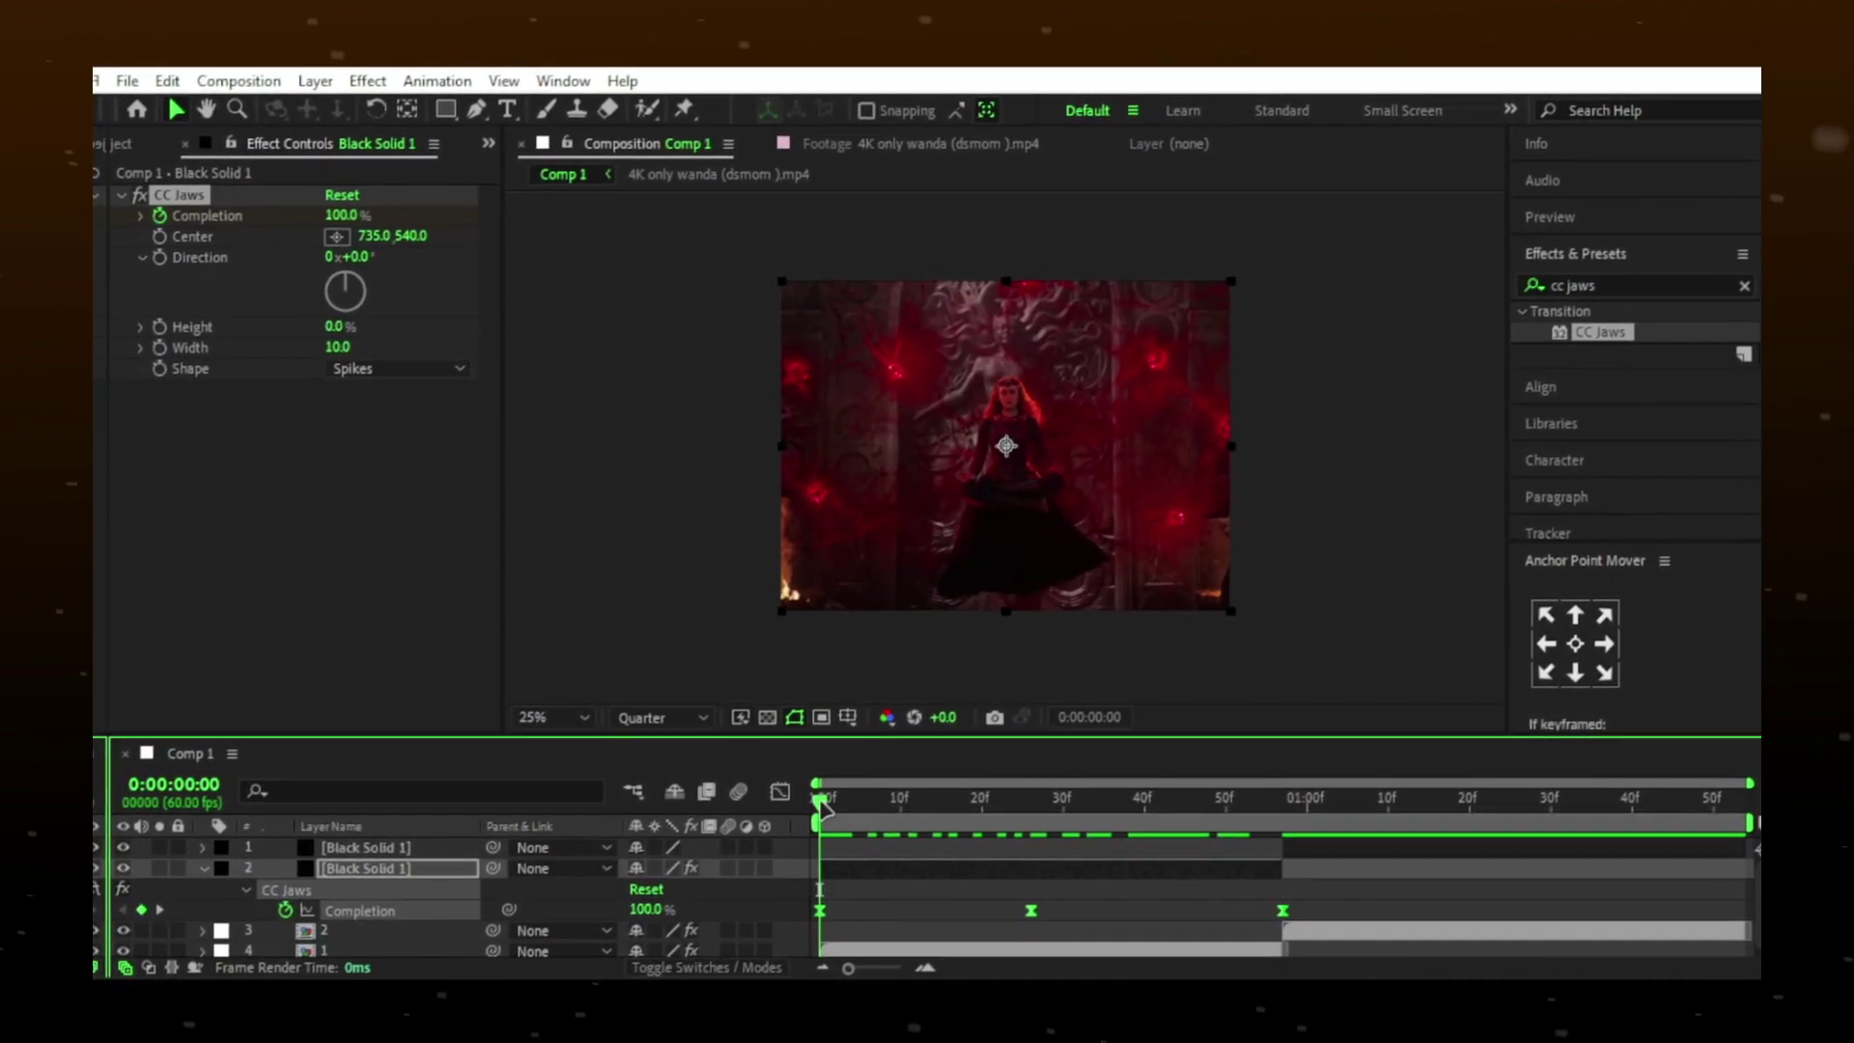
pyautogui.moveTo(960, 799); pyautogui.dragTo(1001, 815)
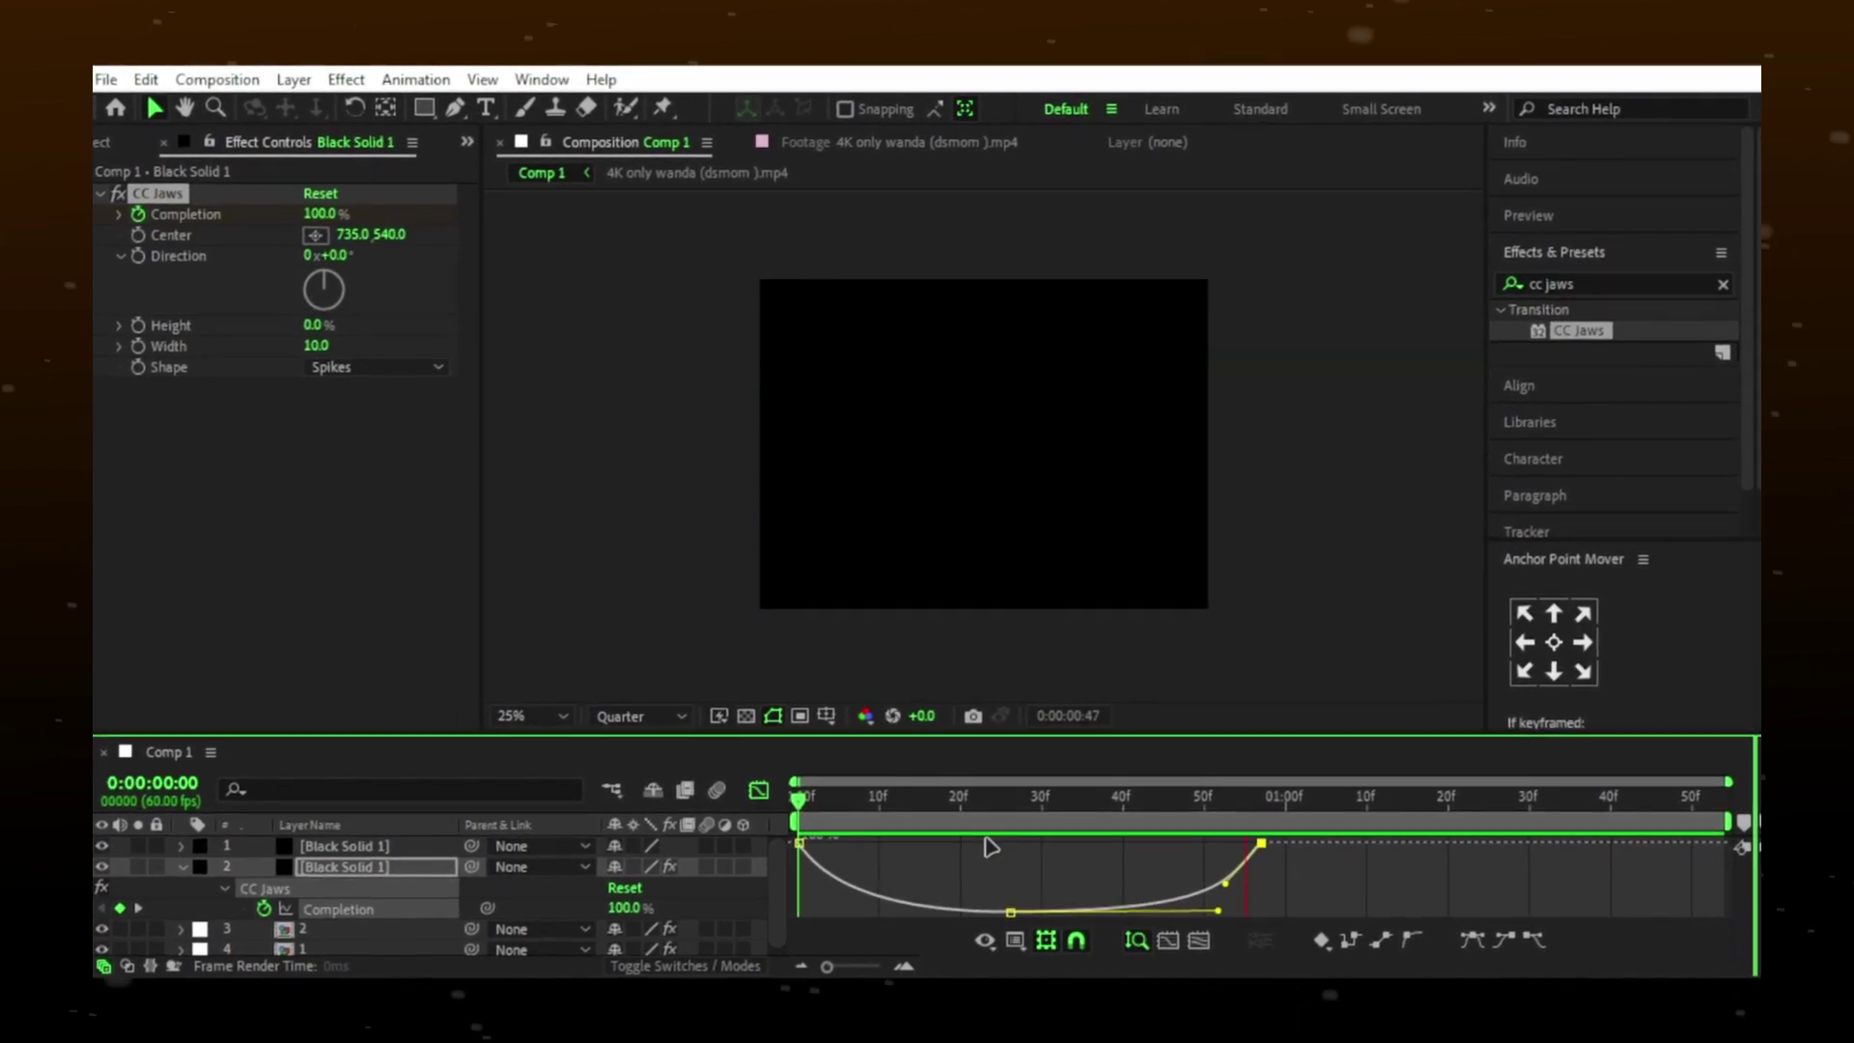
# - Scrub the timeline to inspect the letterbox bars opening toward the clip cut
pyautogui.moveTo(917, 815); pyautogui.dragTo(953, 814)
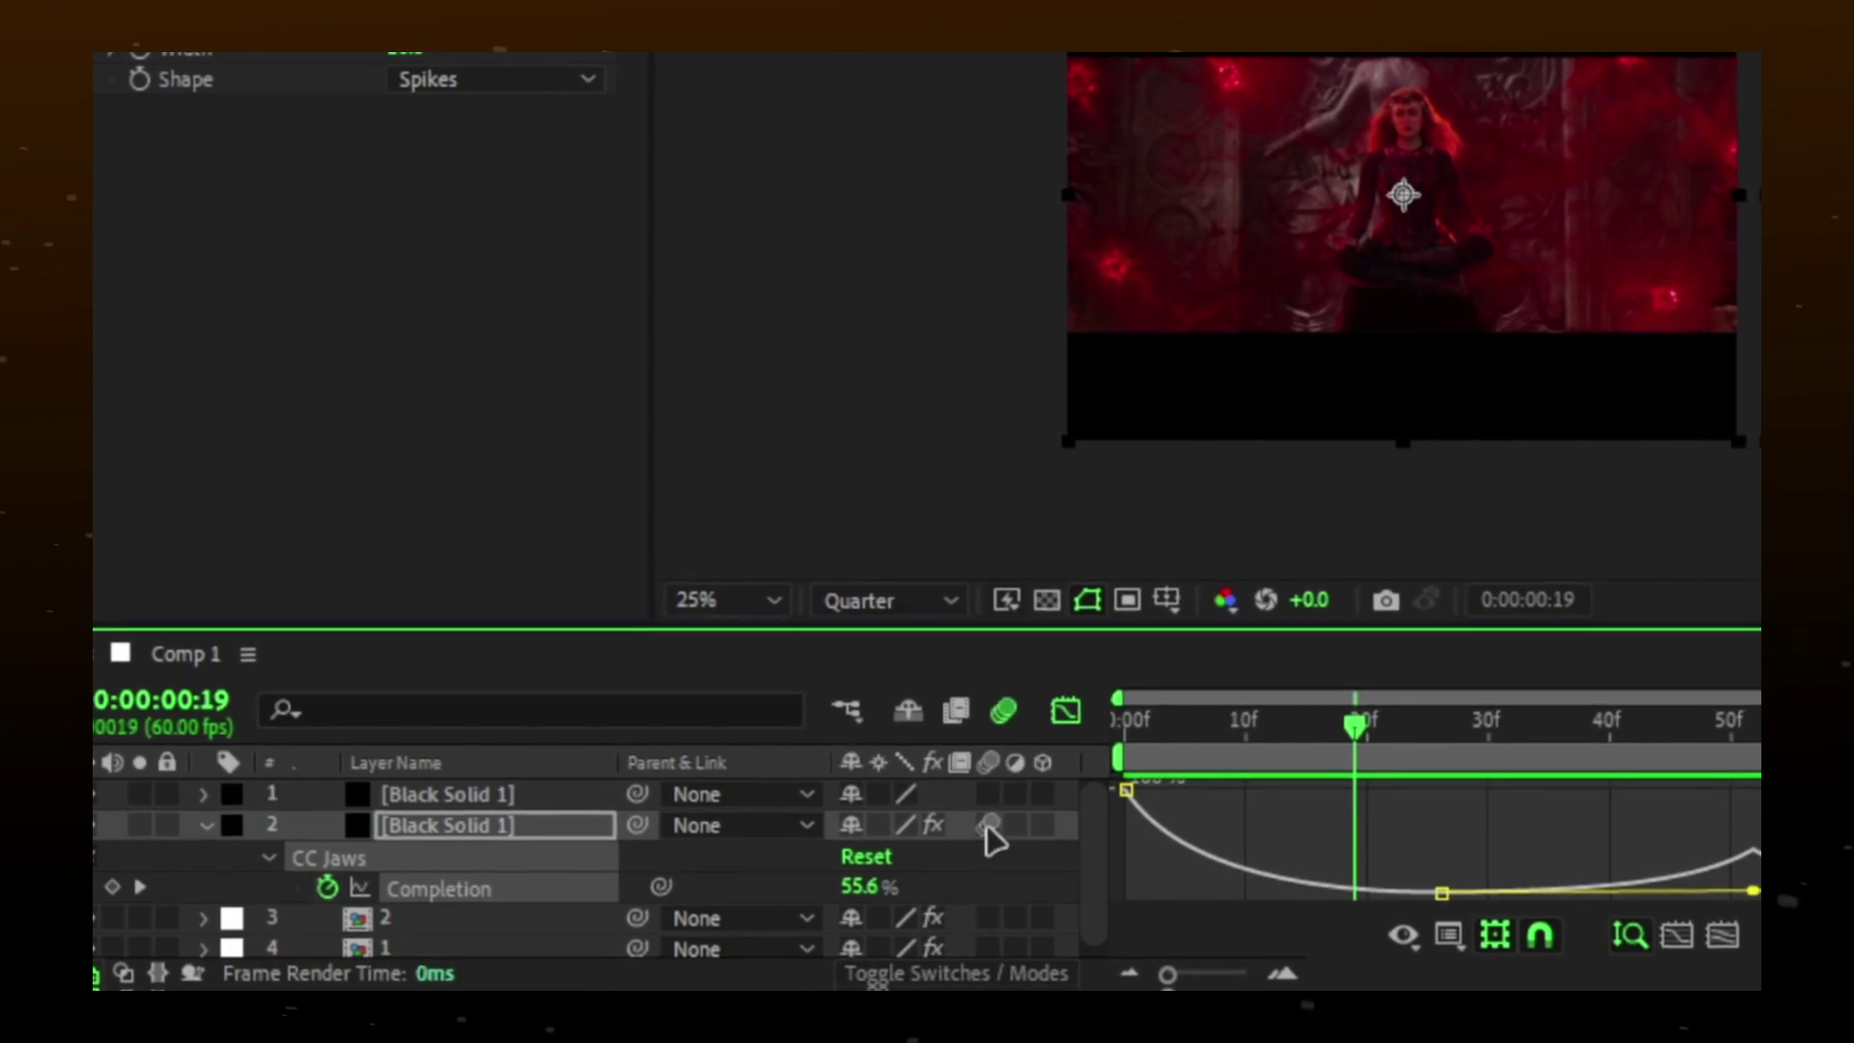
pyautogui.moveTo(1322, 732); pyautogui.dragTo(1131, 738)
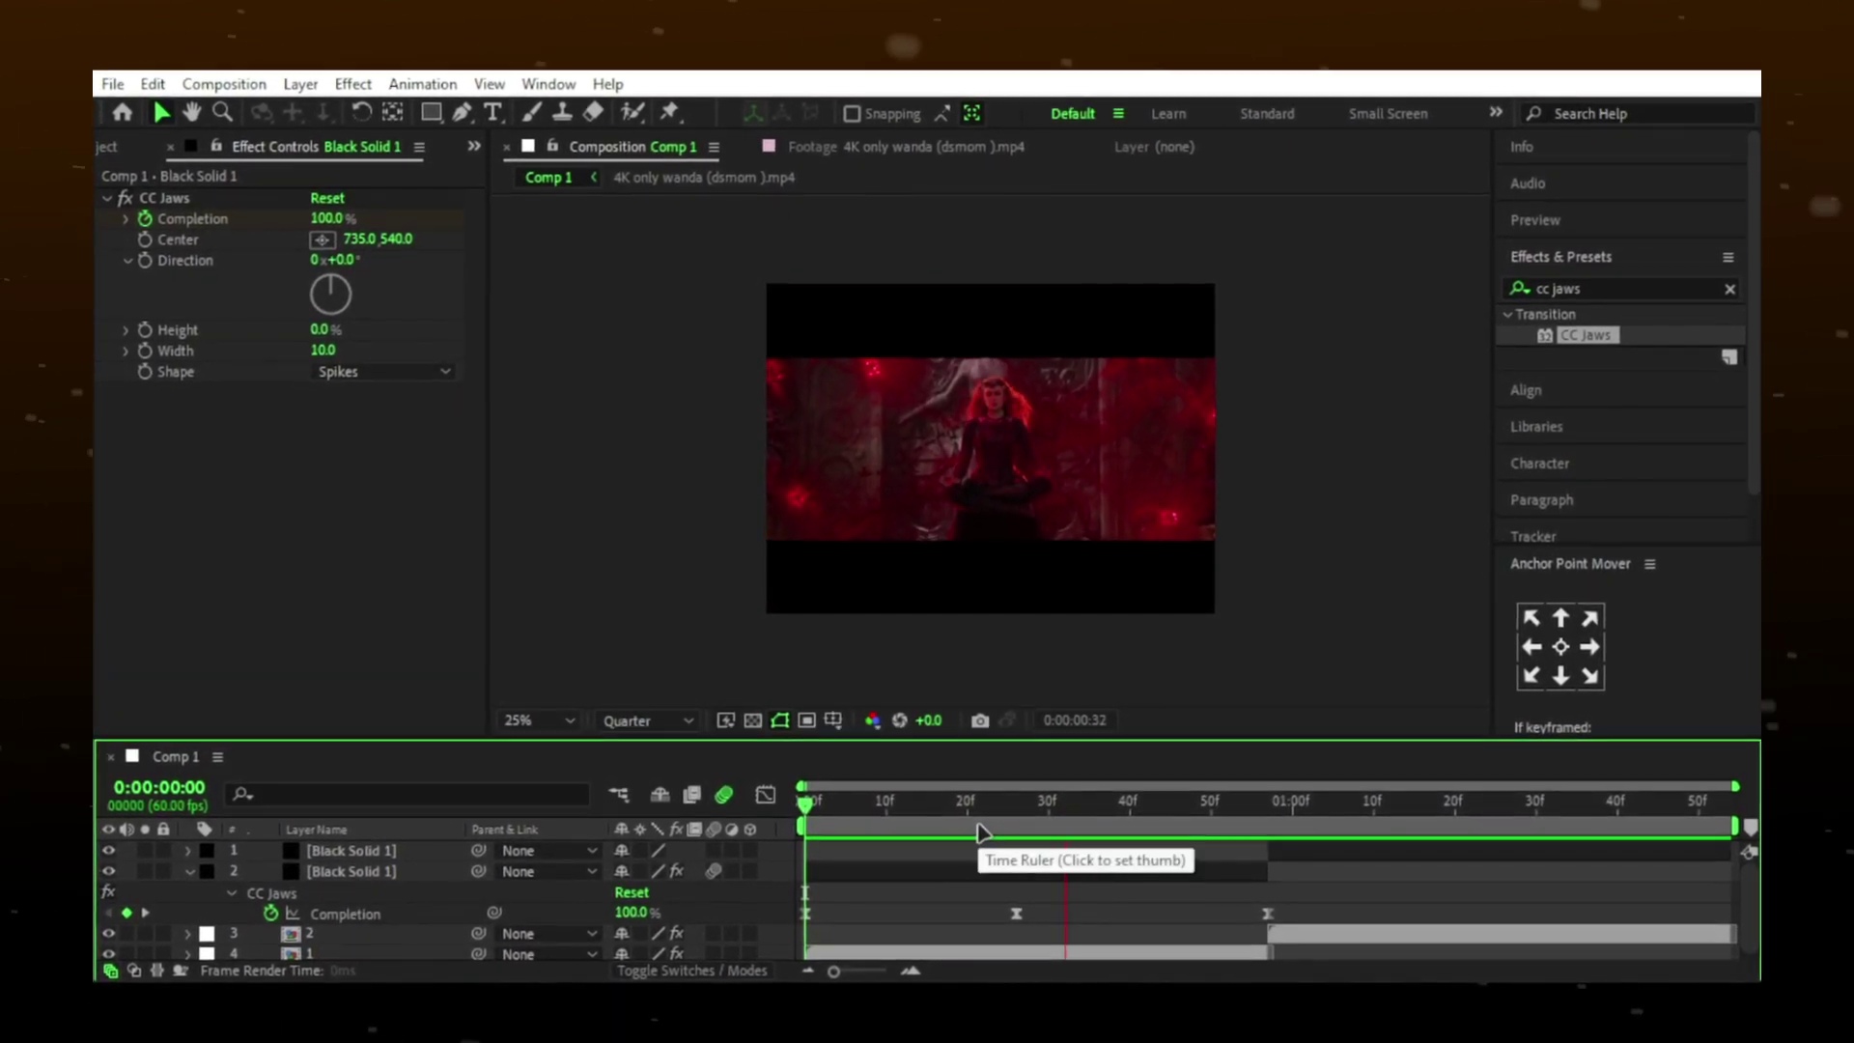
pyautogui.moveTo(979, 834); pyautogui.dragTo(1217, 808)
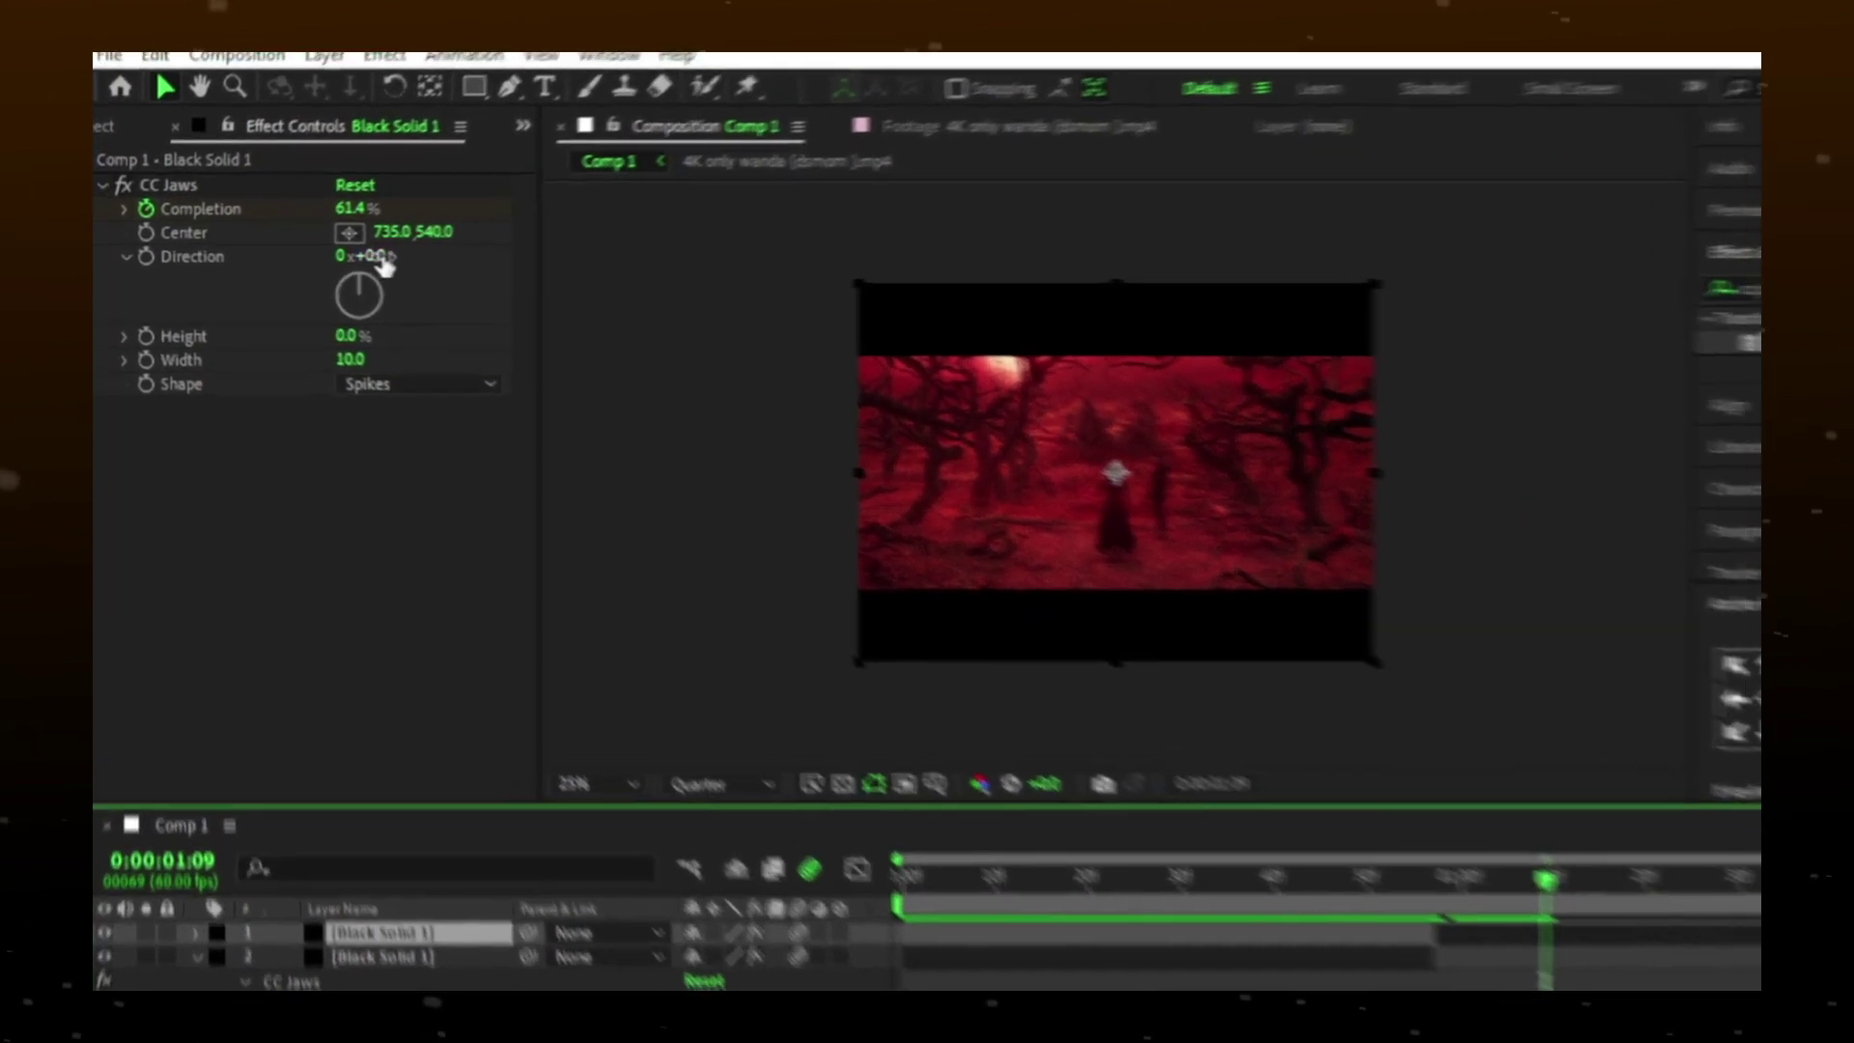
# - Set the CC Jaws direction to 90° and play the transition from the start
pyautogui.click(343, 255)
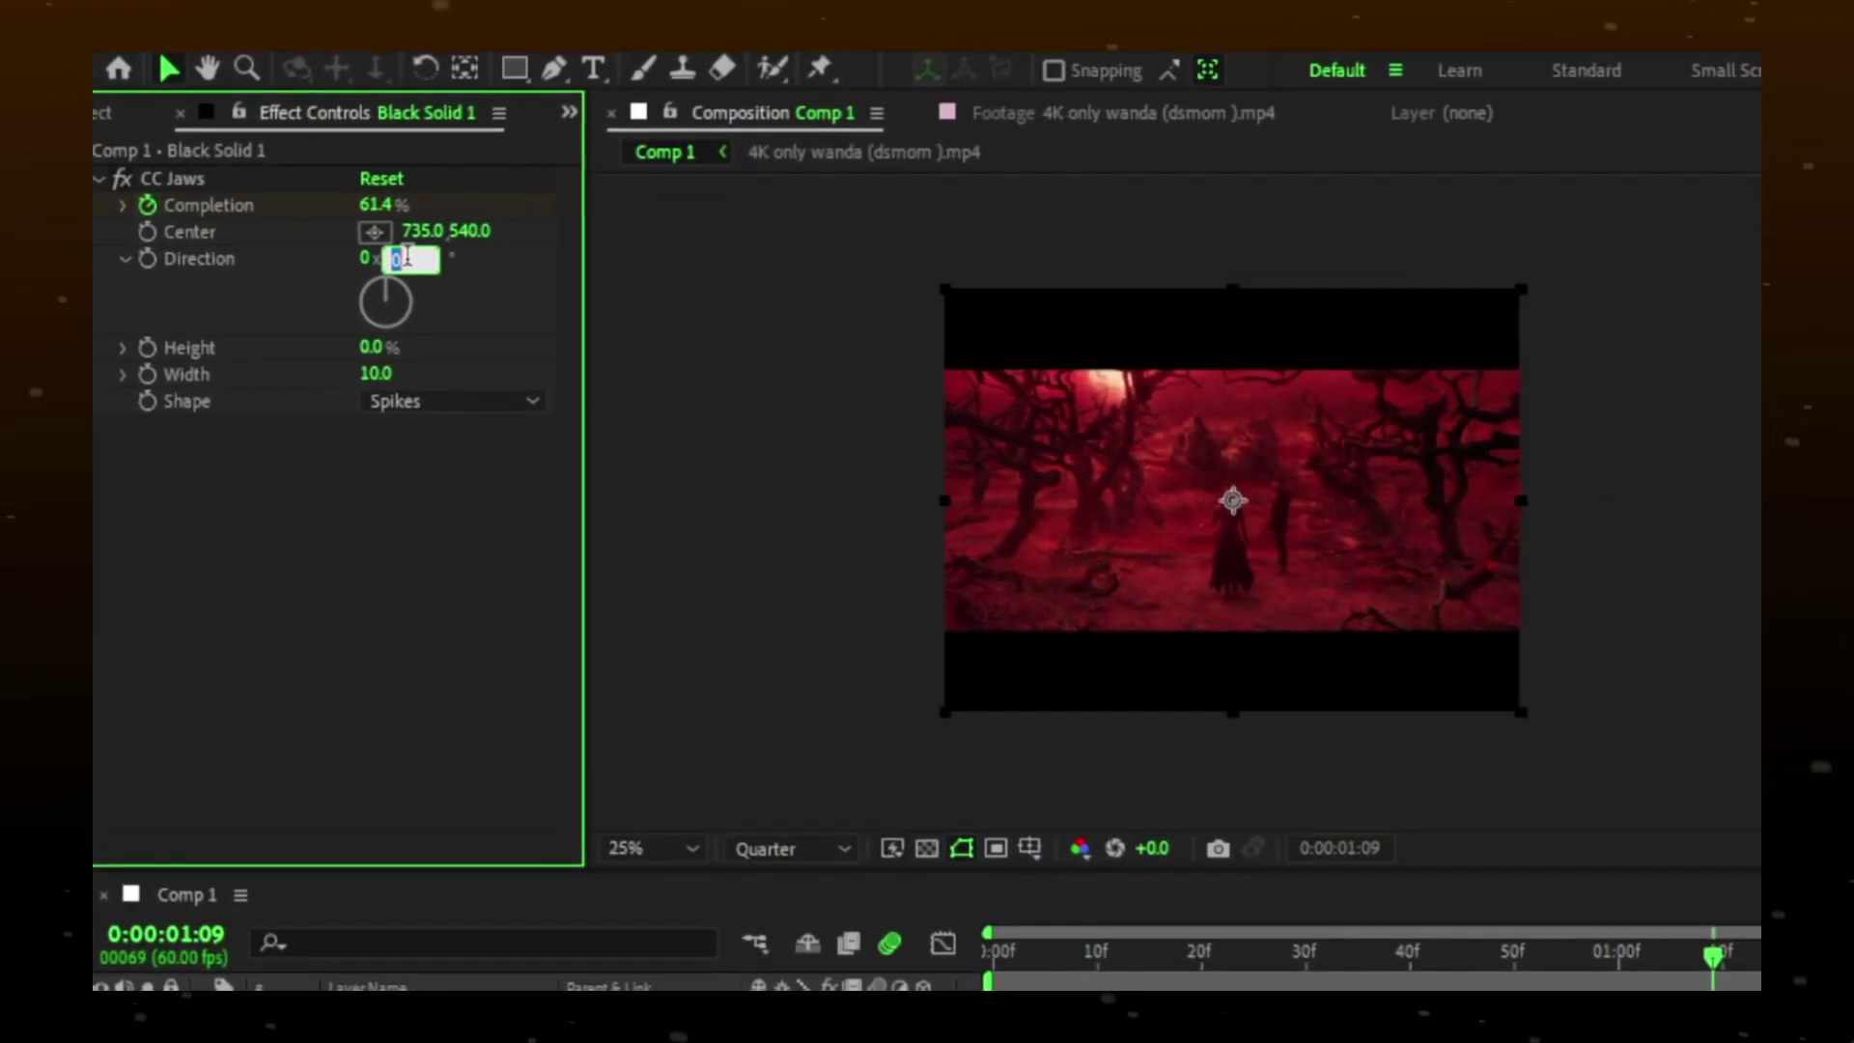
pyautogui.write('90')
pyautogui.write('+90')
pyautogui.press('Return')
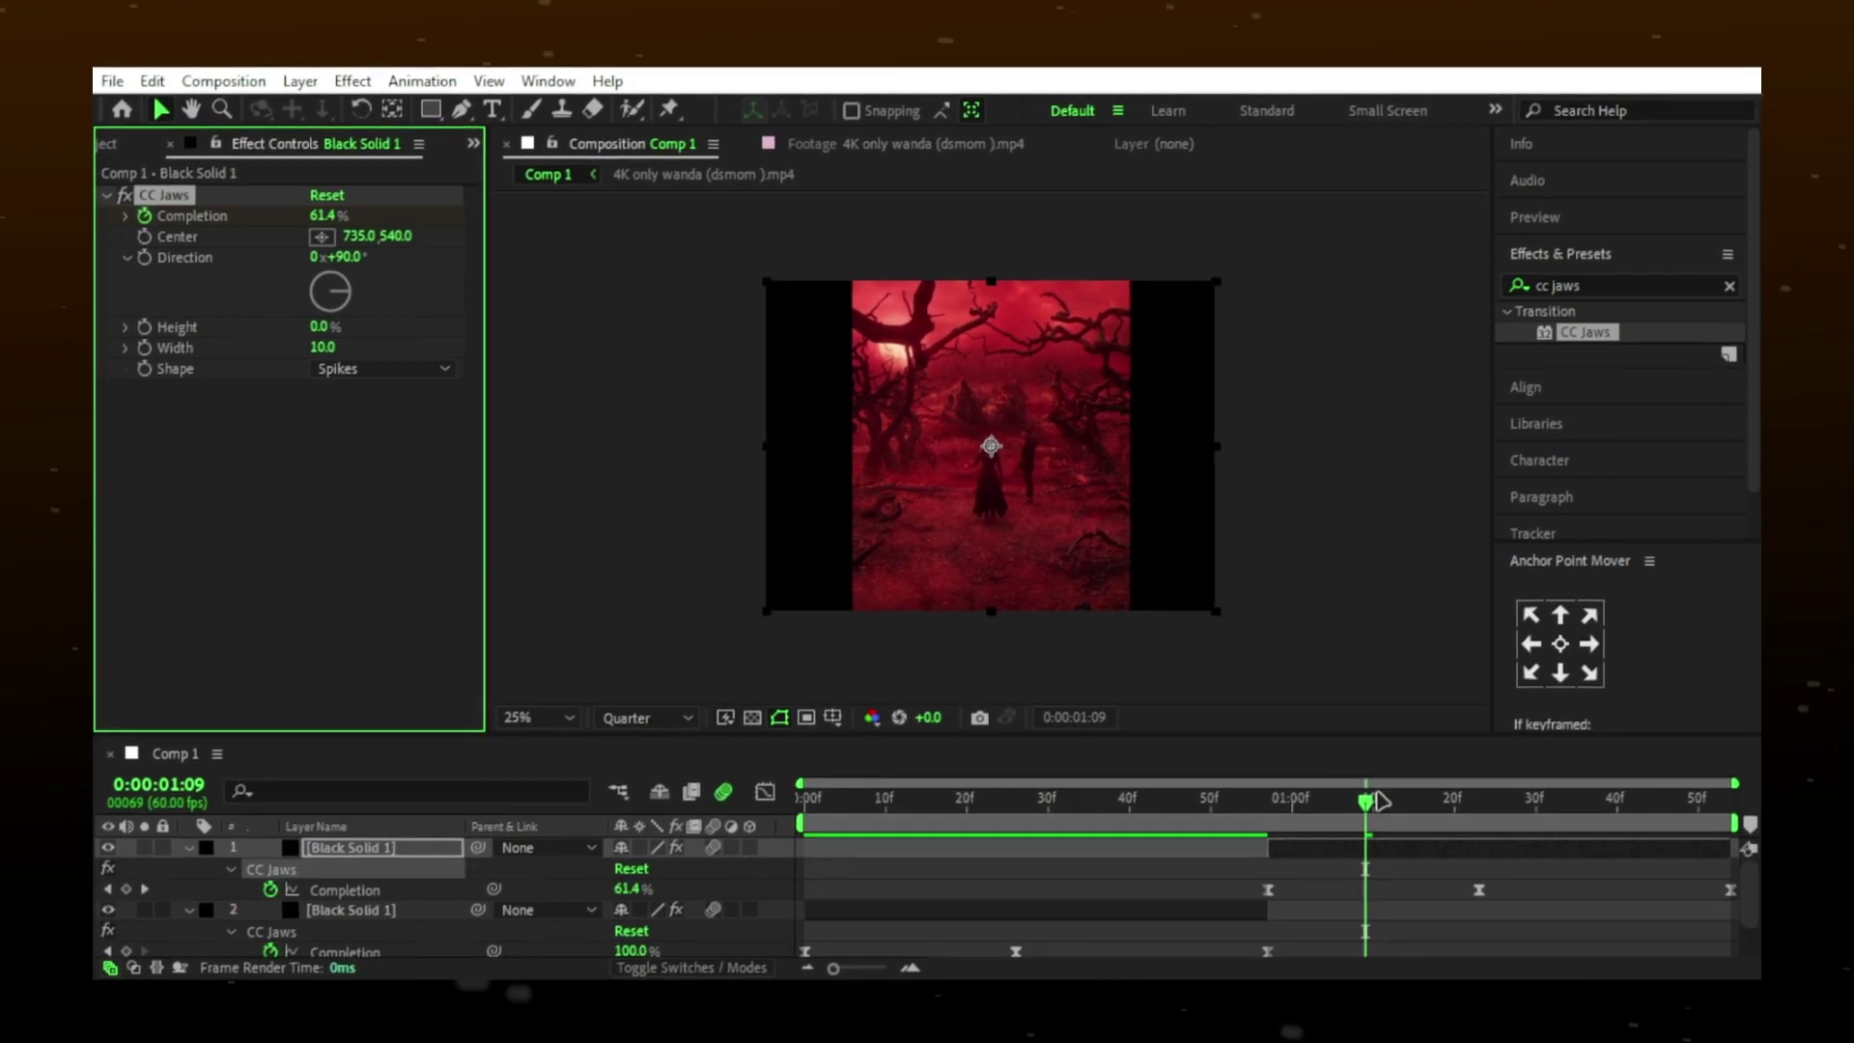
pyautogui.moveTo(1371, 807); pyautogui.dragTo(805, 796)
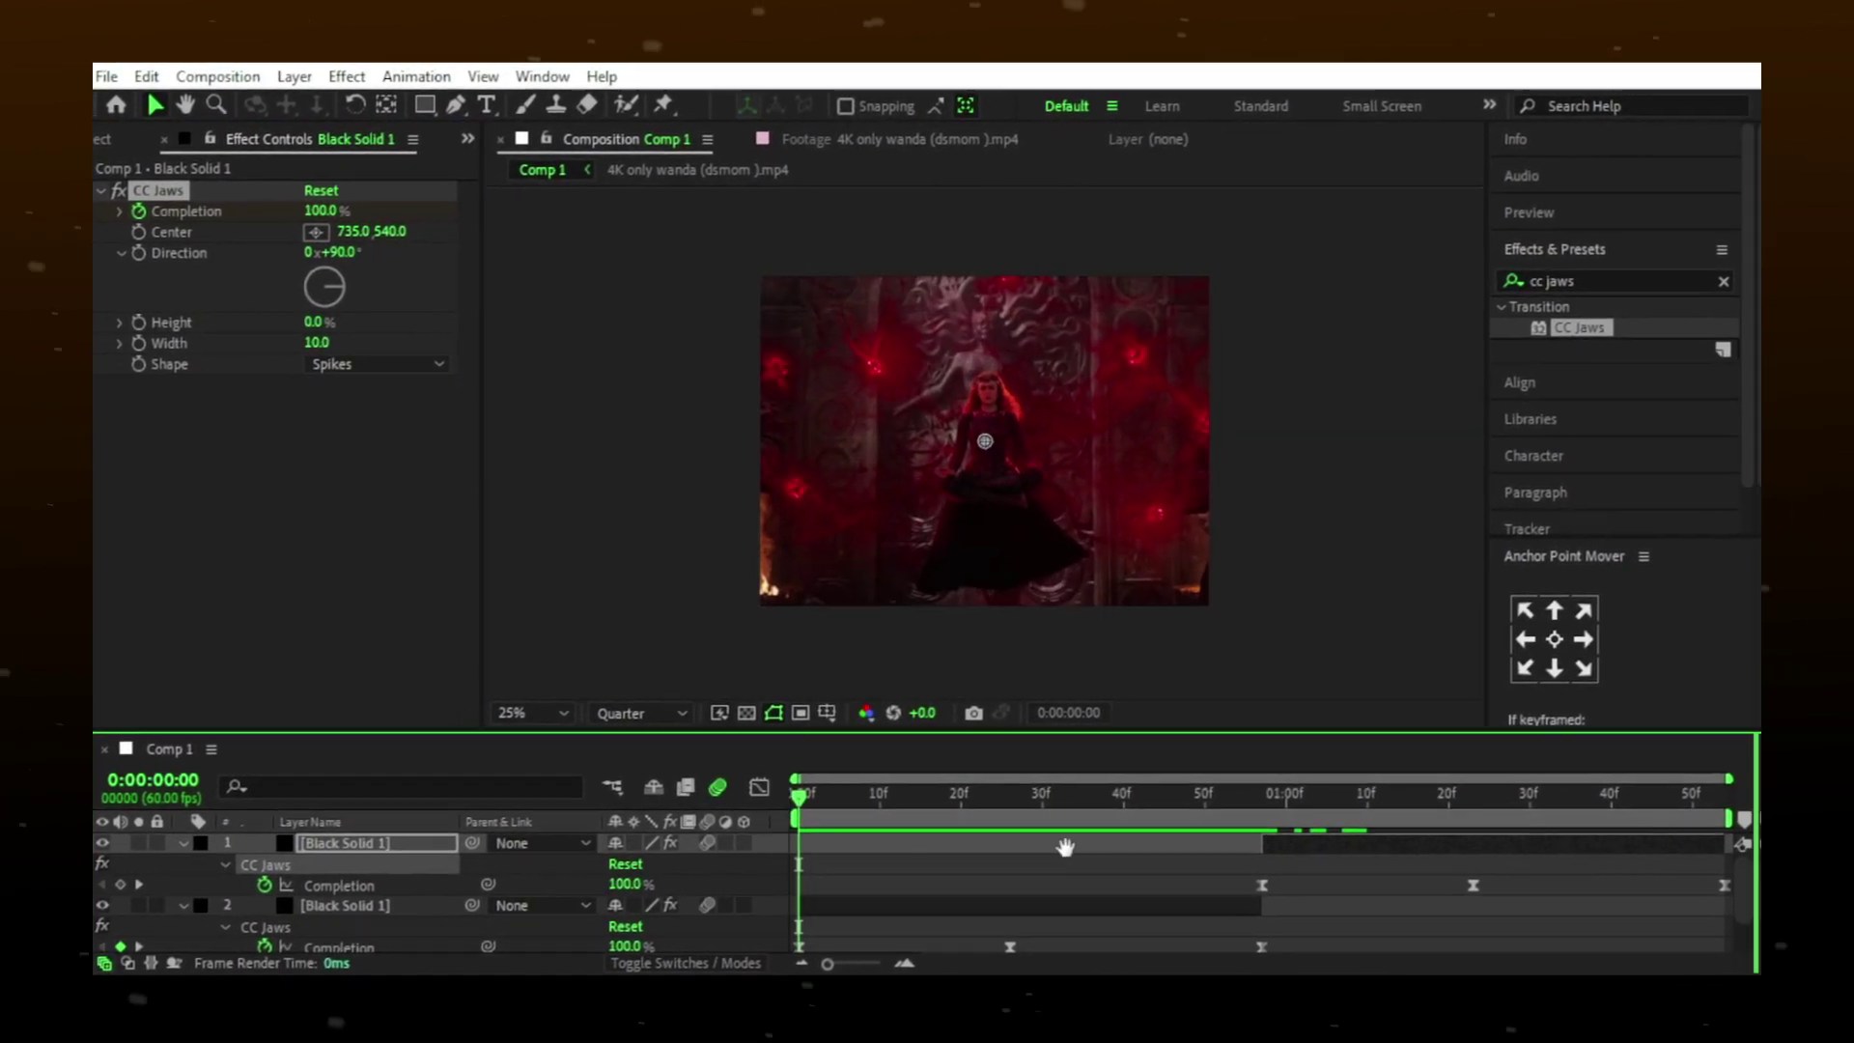
pyautogui.press('space')
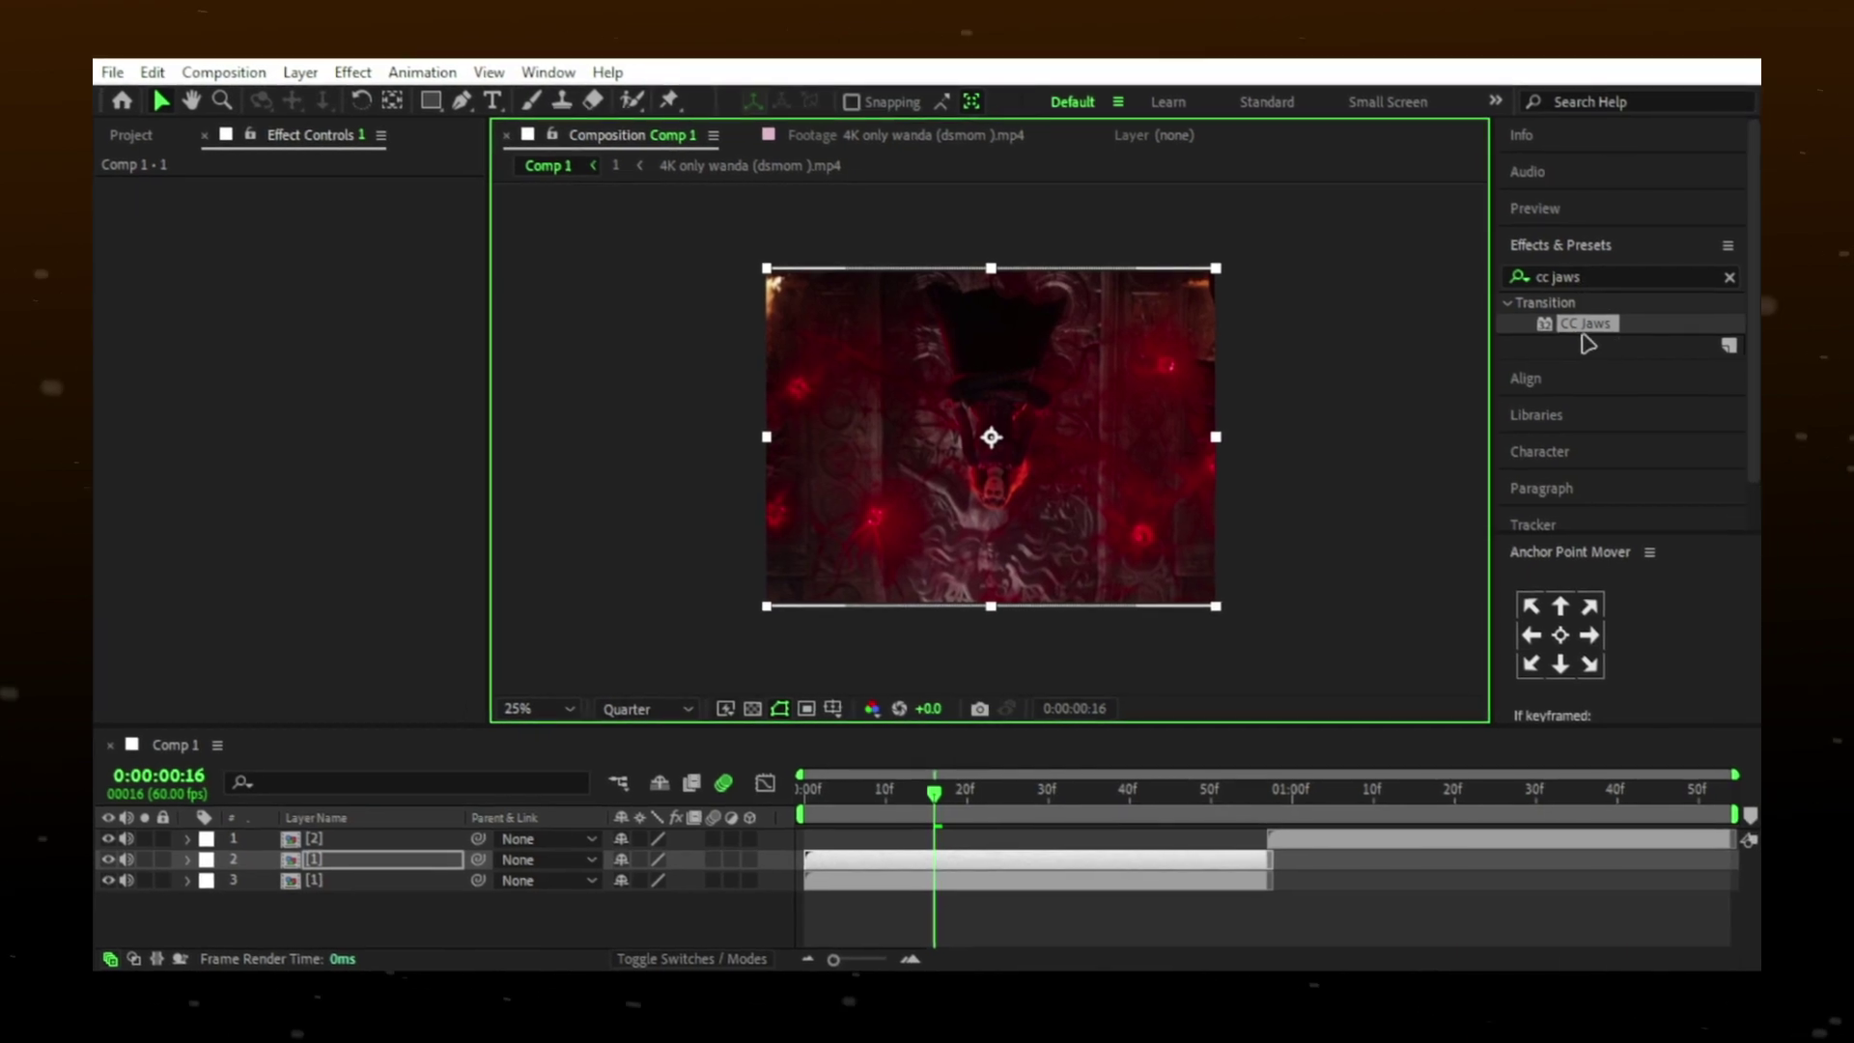
# - Apply CC Jaws to the second clip, ease its Completion keyframes to 100%, and preview
pyautogui.moveTo(986, 866); pyautogui.dragTo(989, 864)
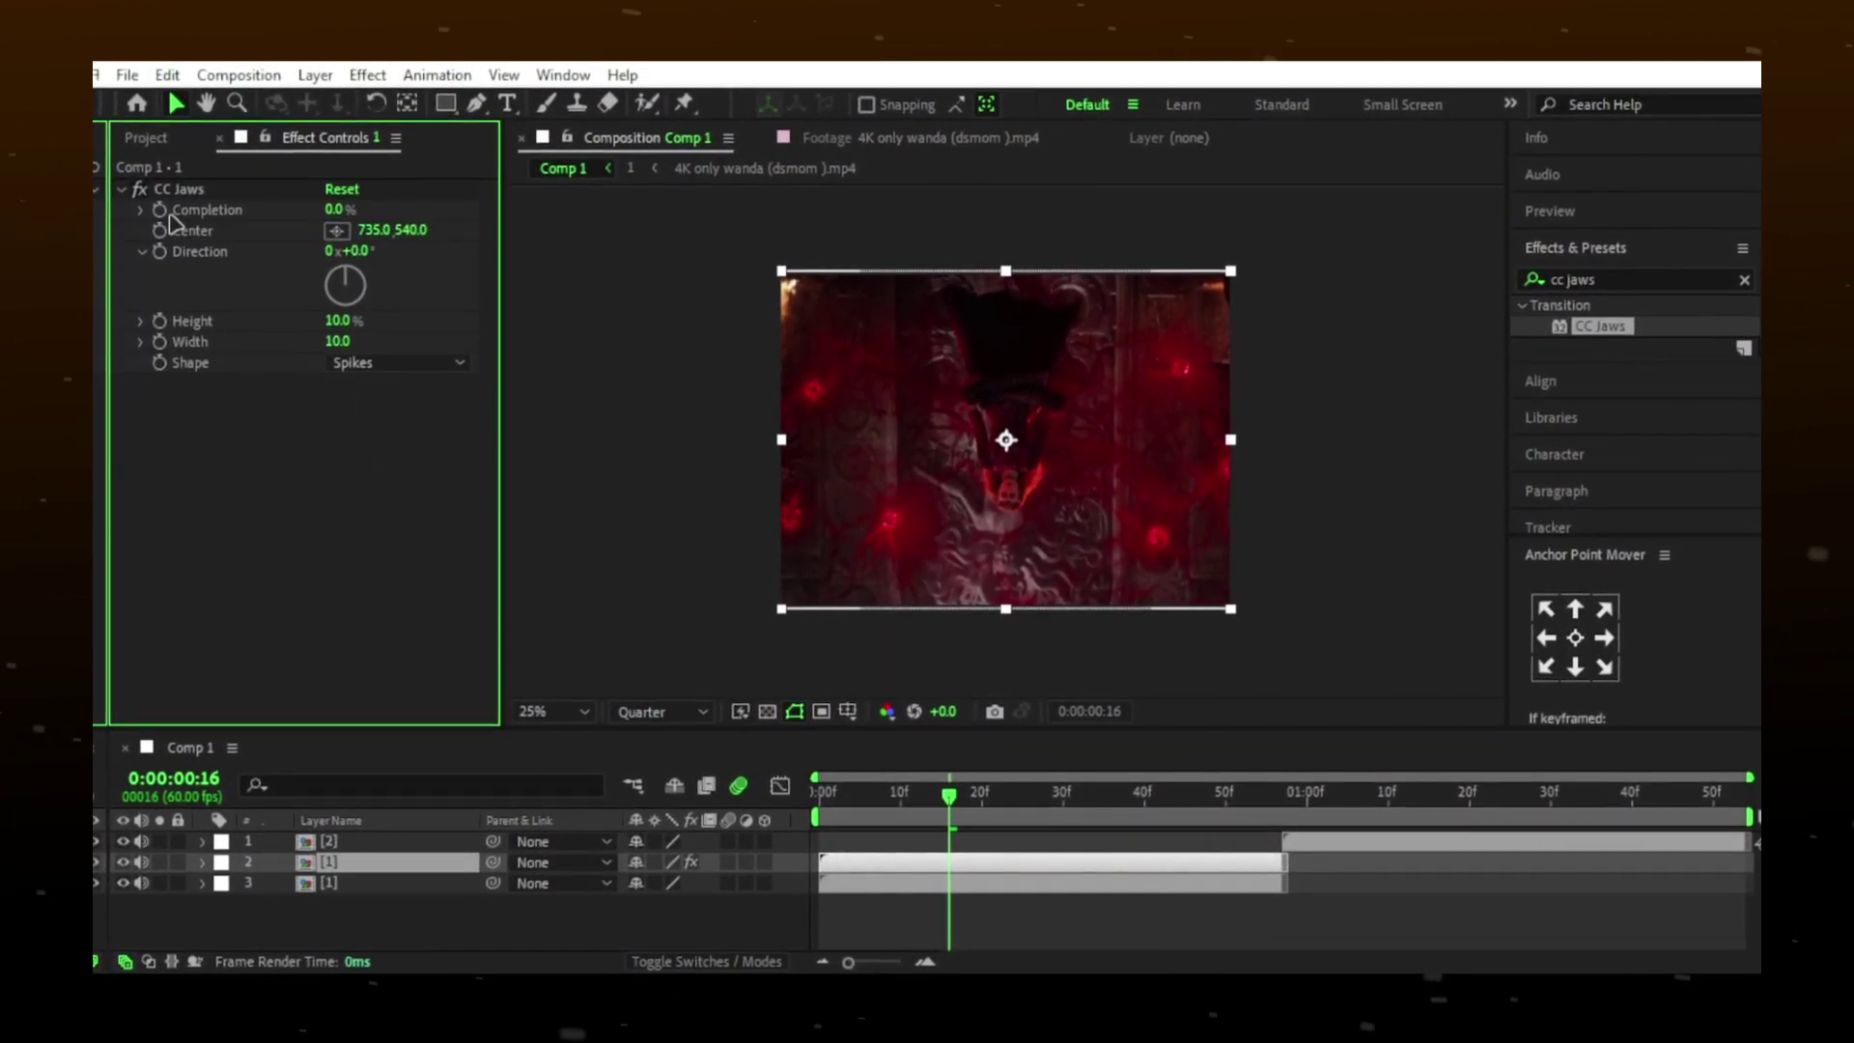
pyautogui.press('u')
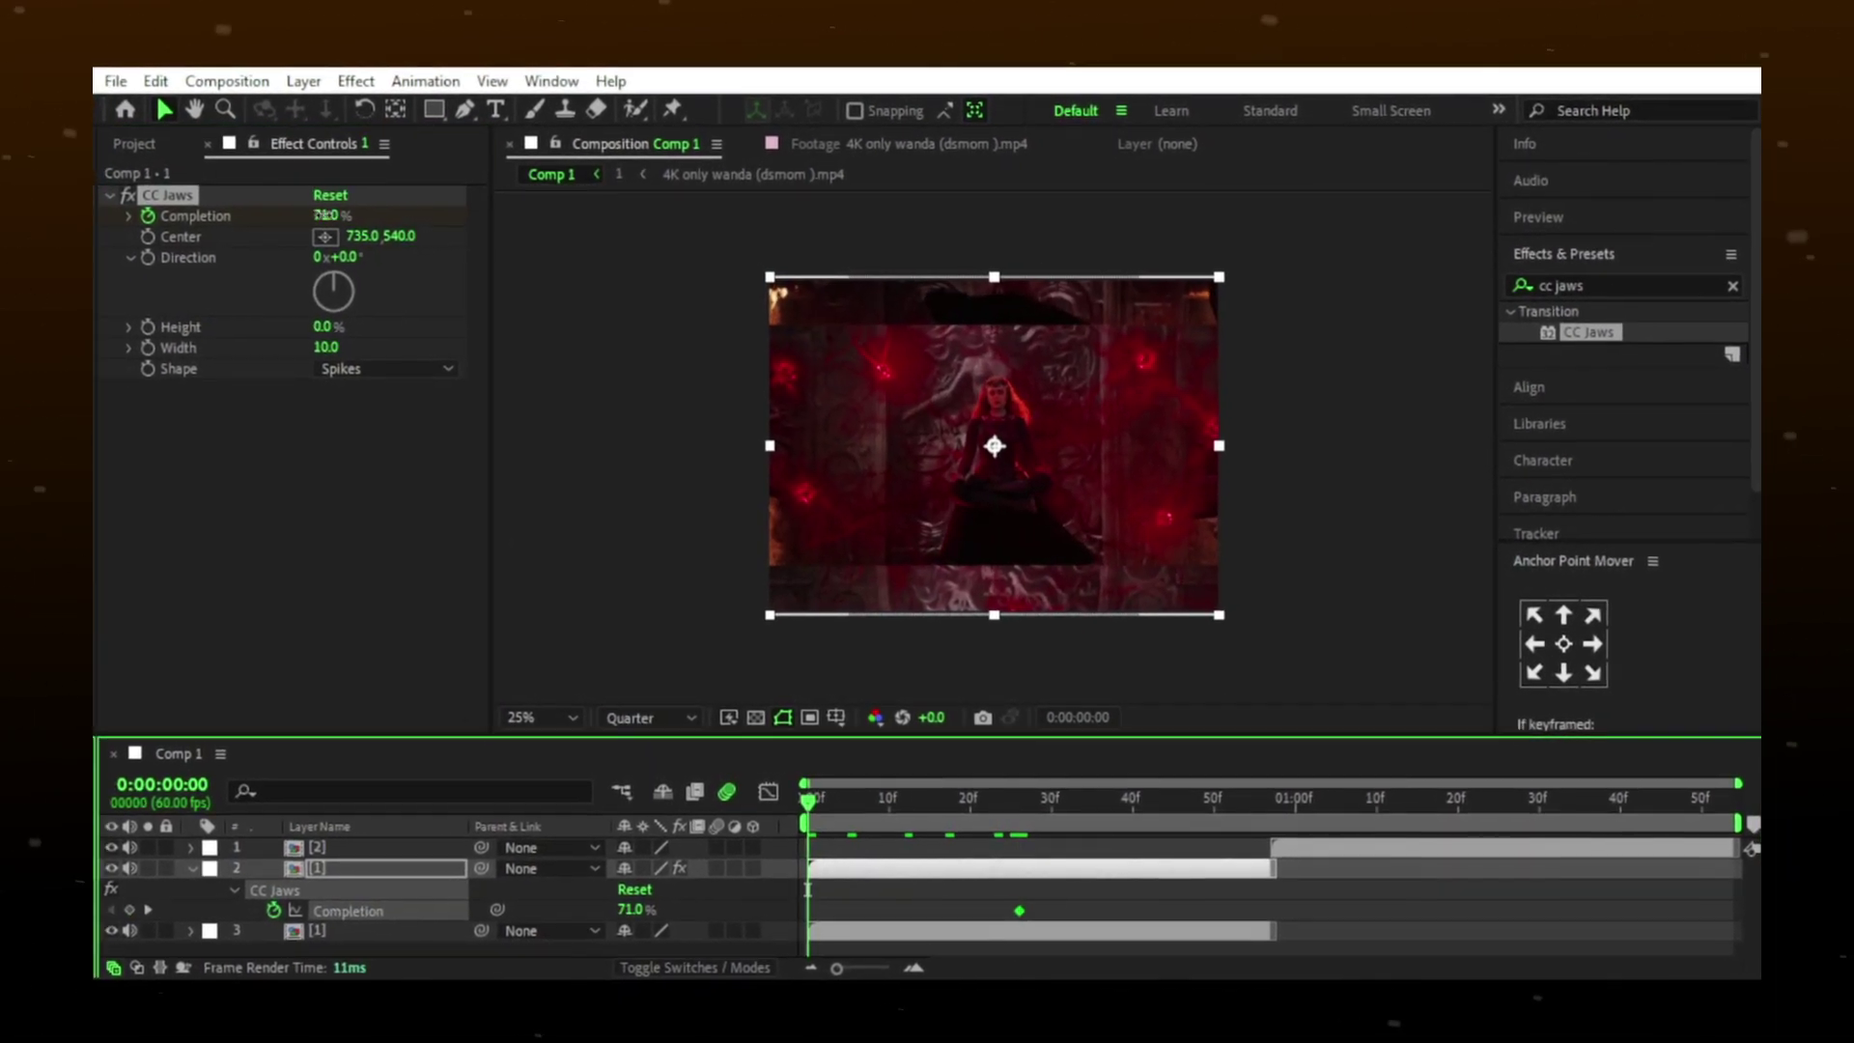
pyautogui.moveTo(809, 798); pyautogui.dragTo(1271, 815)
pyautogui.click(767, 792)
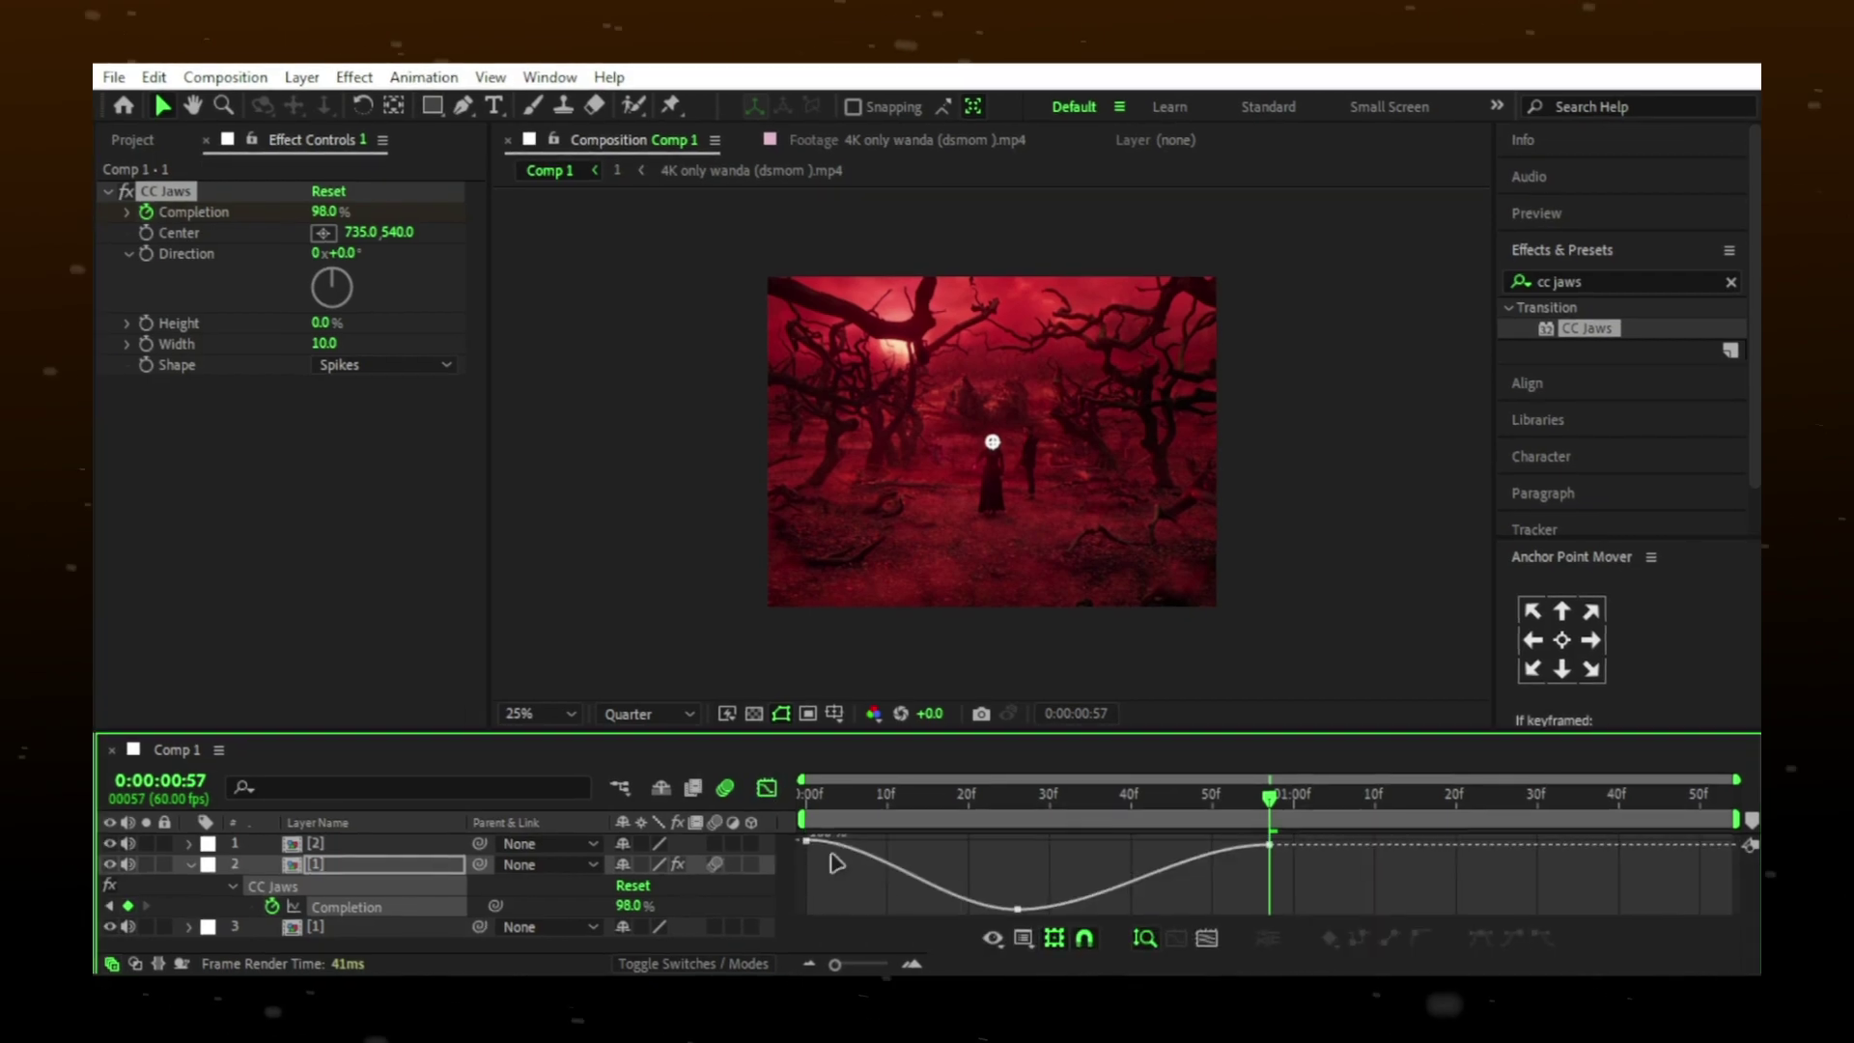
pyautogui.click(767, 792)
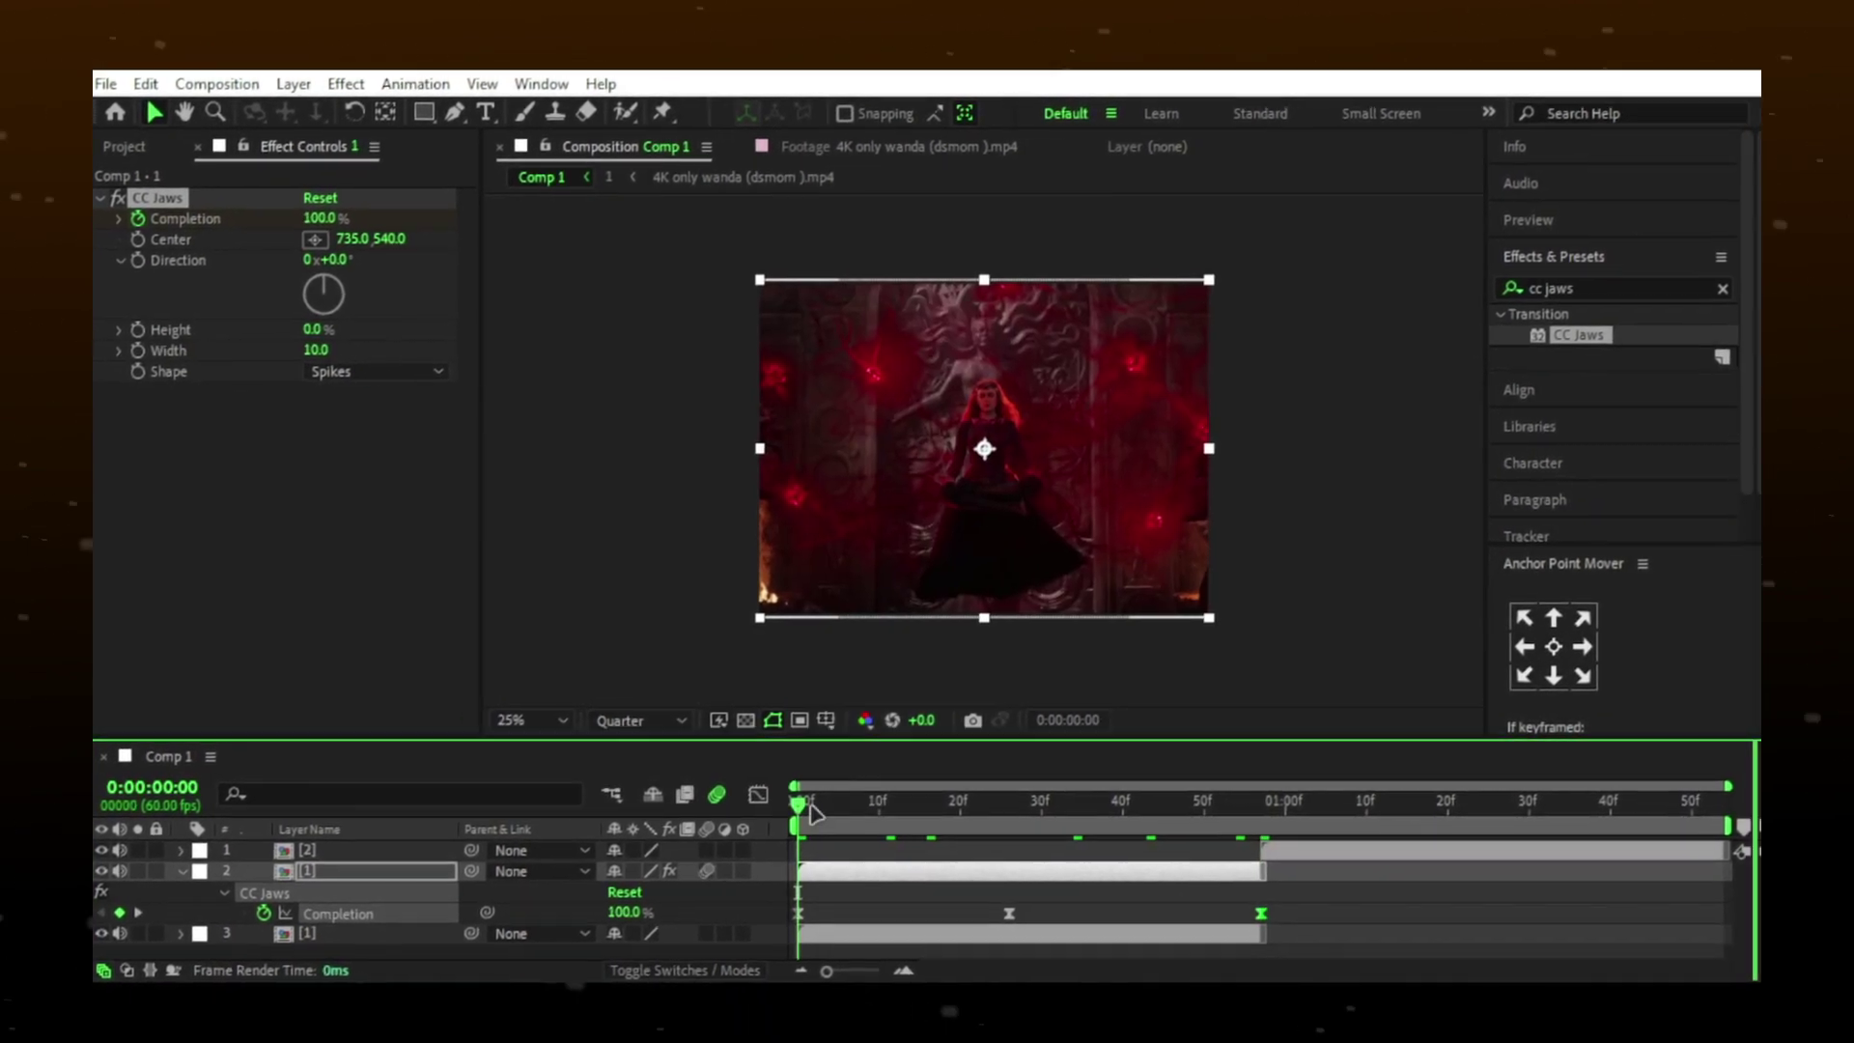
pyautogui.press('space')
pyautogui.press('space')
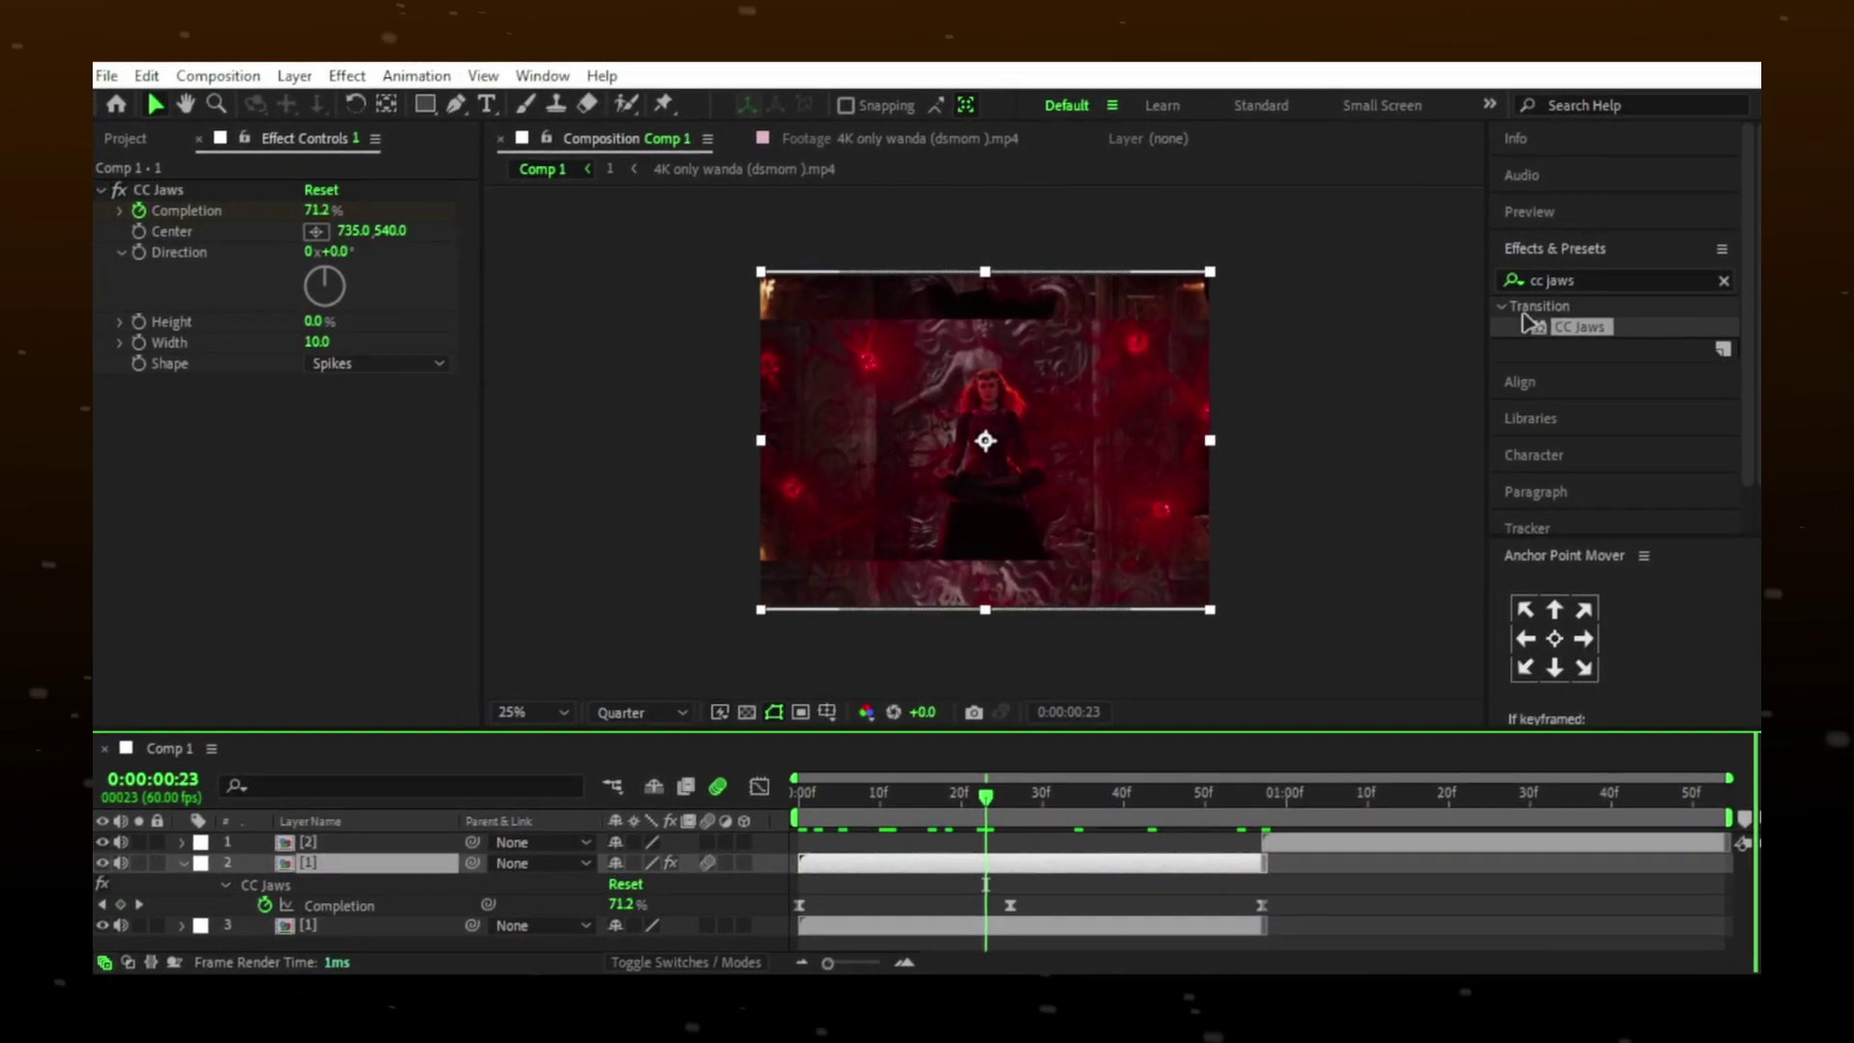
# - Add a 22.8 Gaussian Blur above CC Jaws on the clip layer, then preview
pyautogui.click(1513, 284)
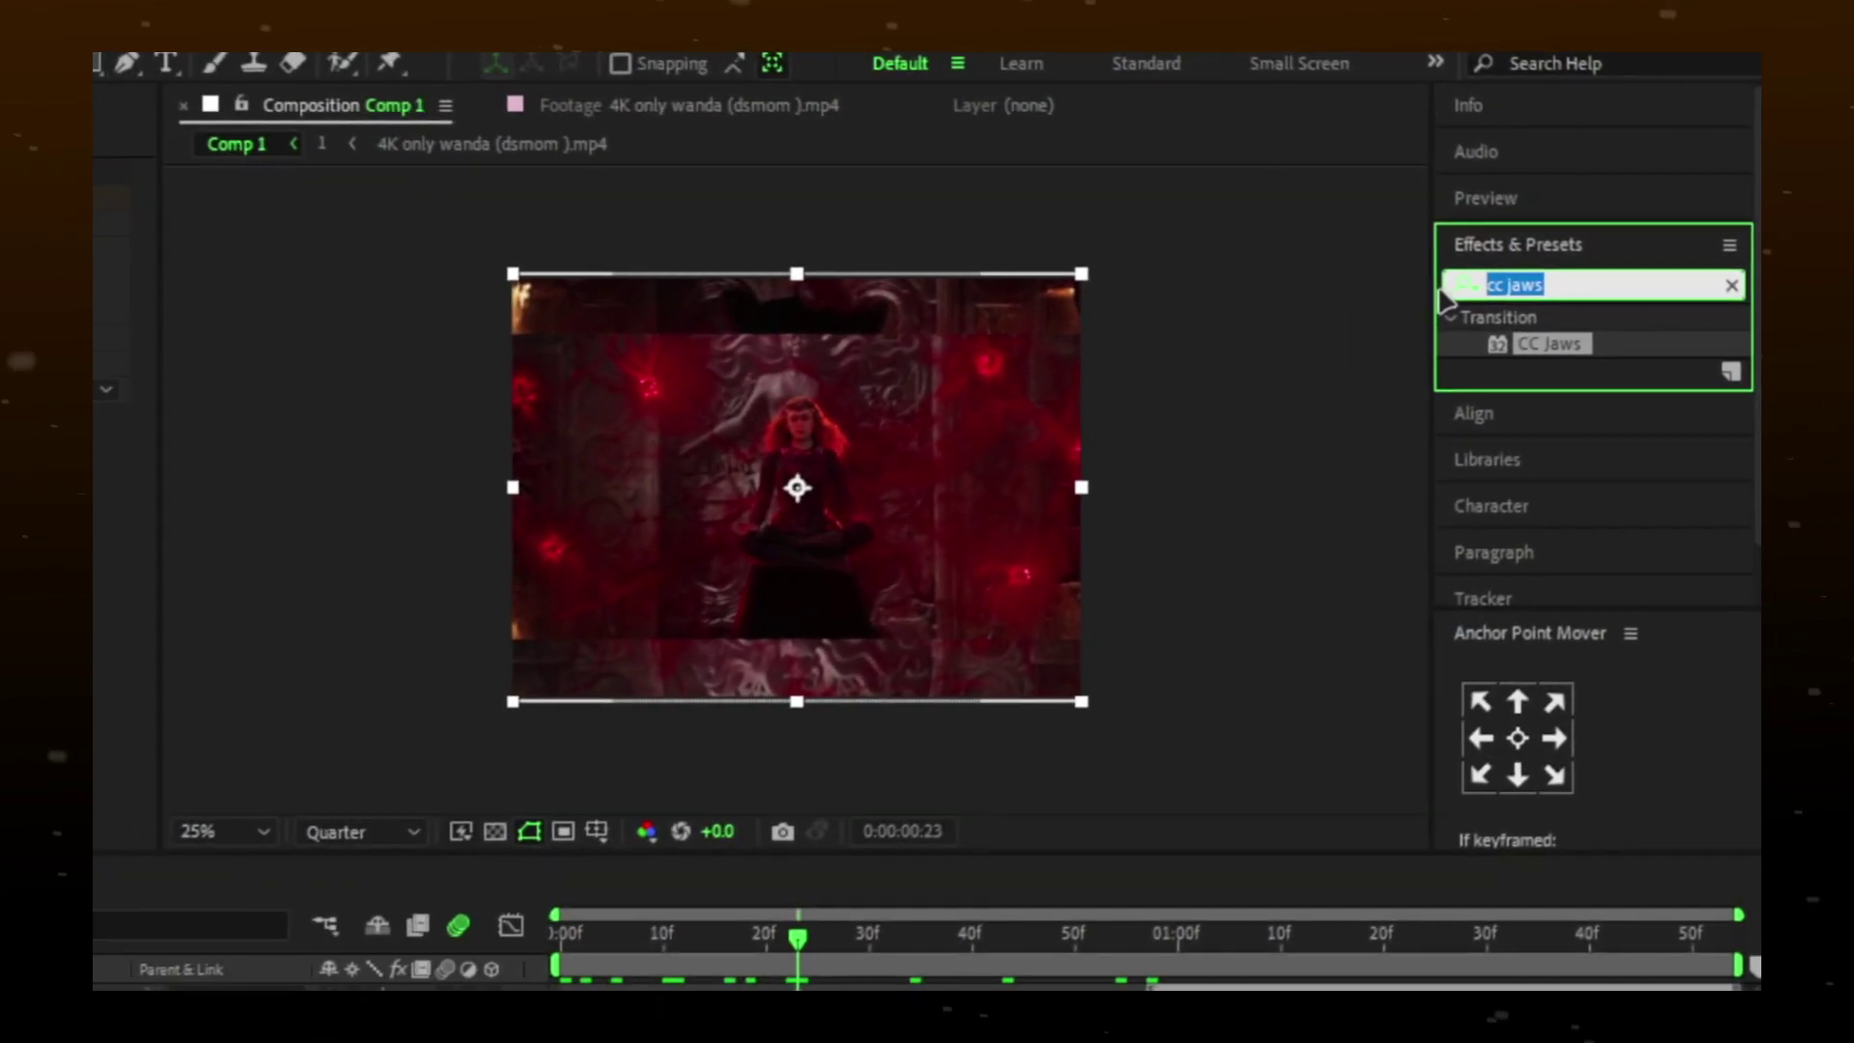
pyautogui.write('ga')
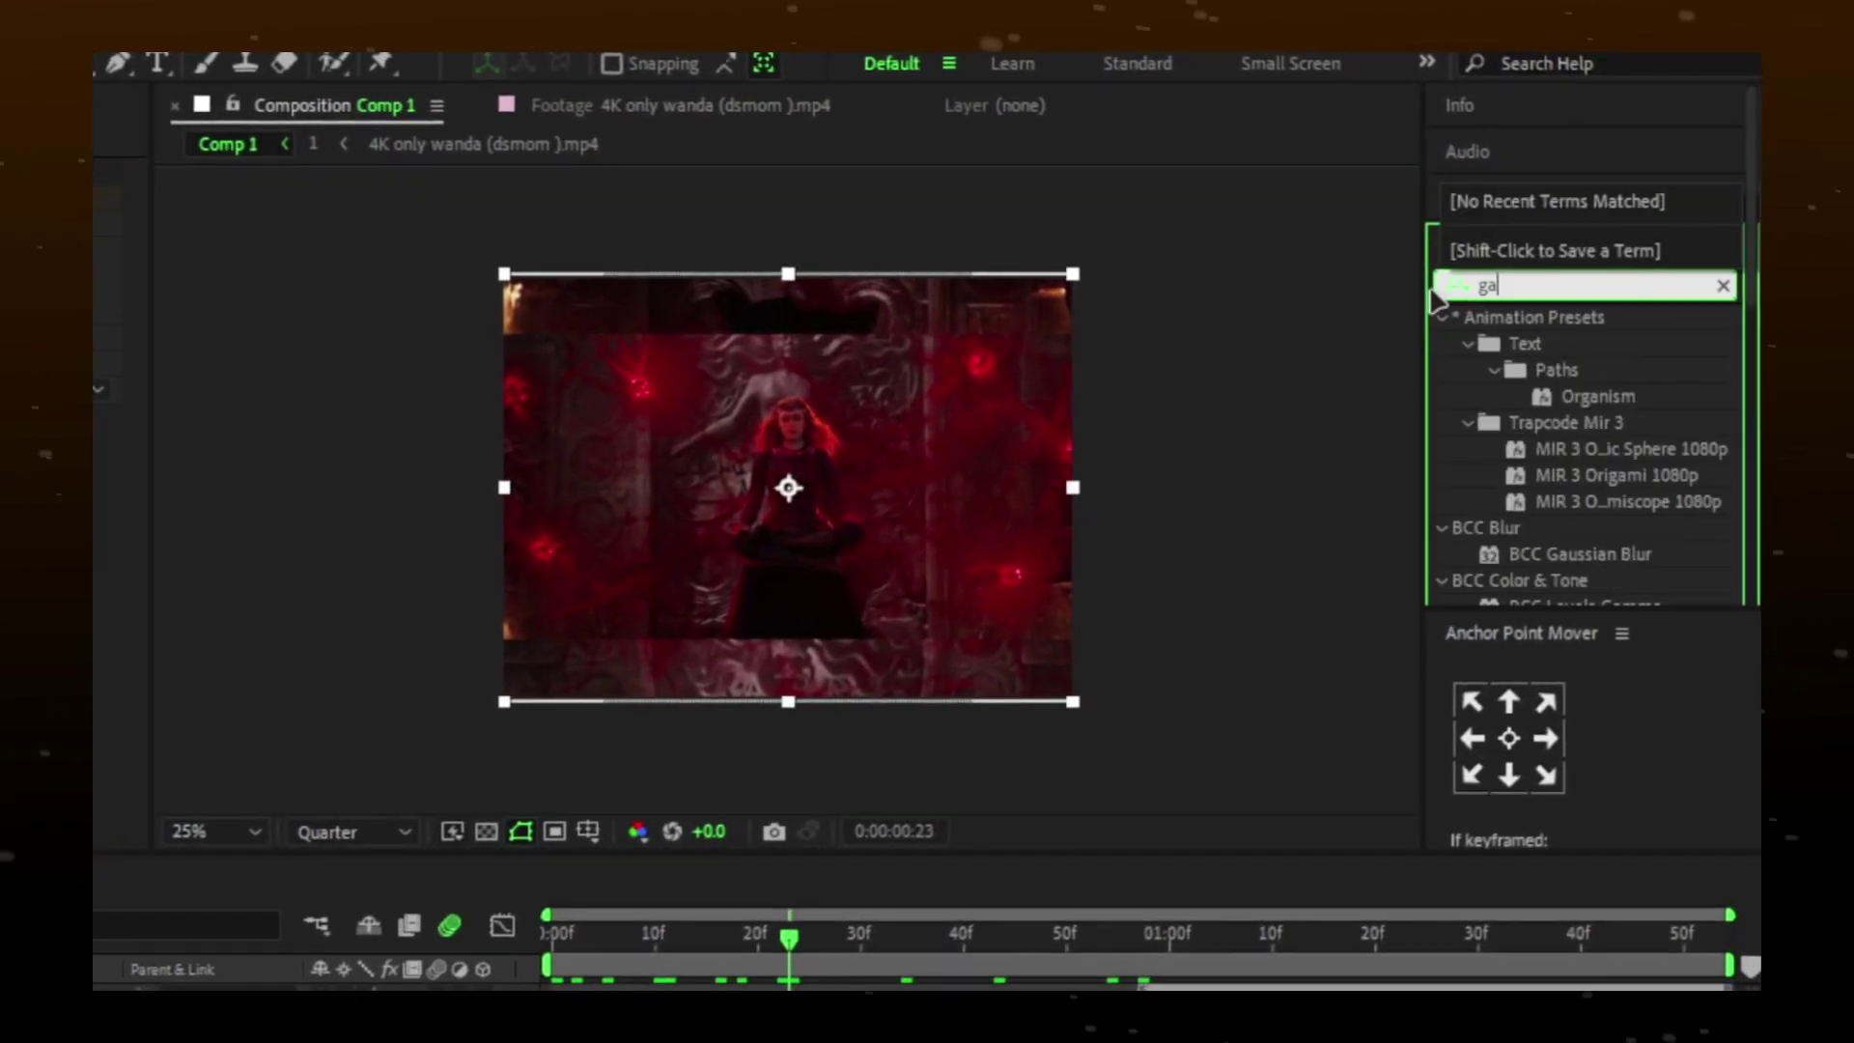
pyautogui.write('uss')
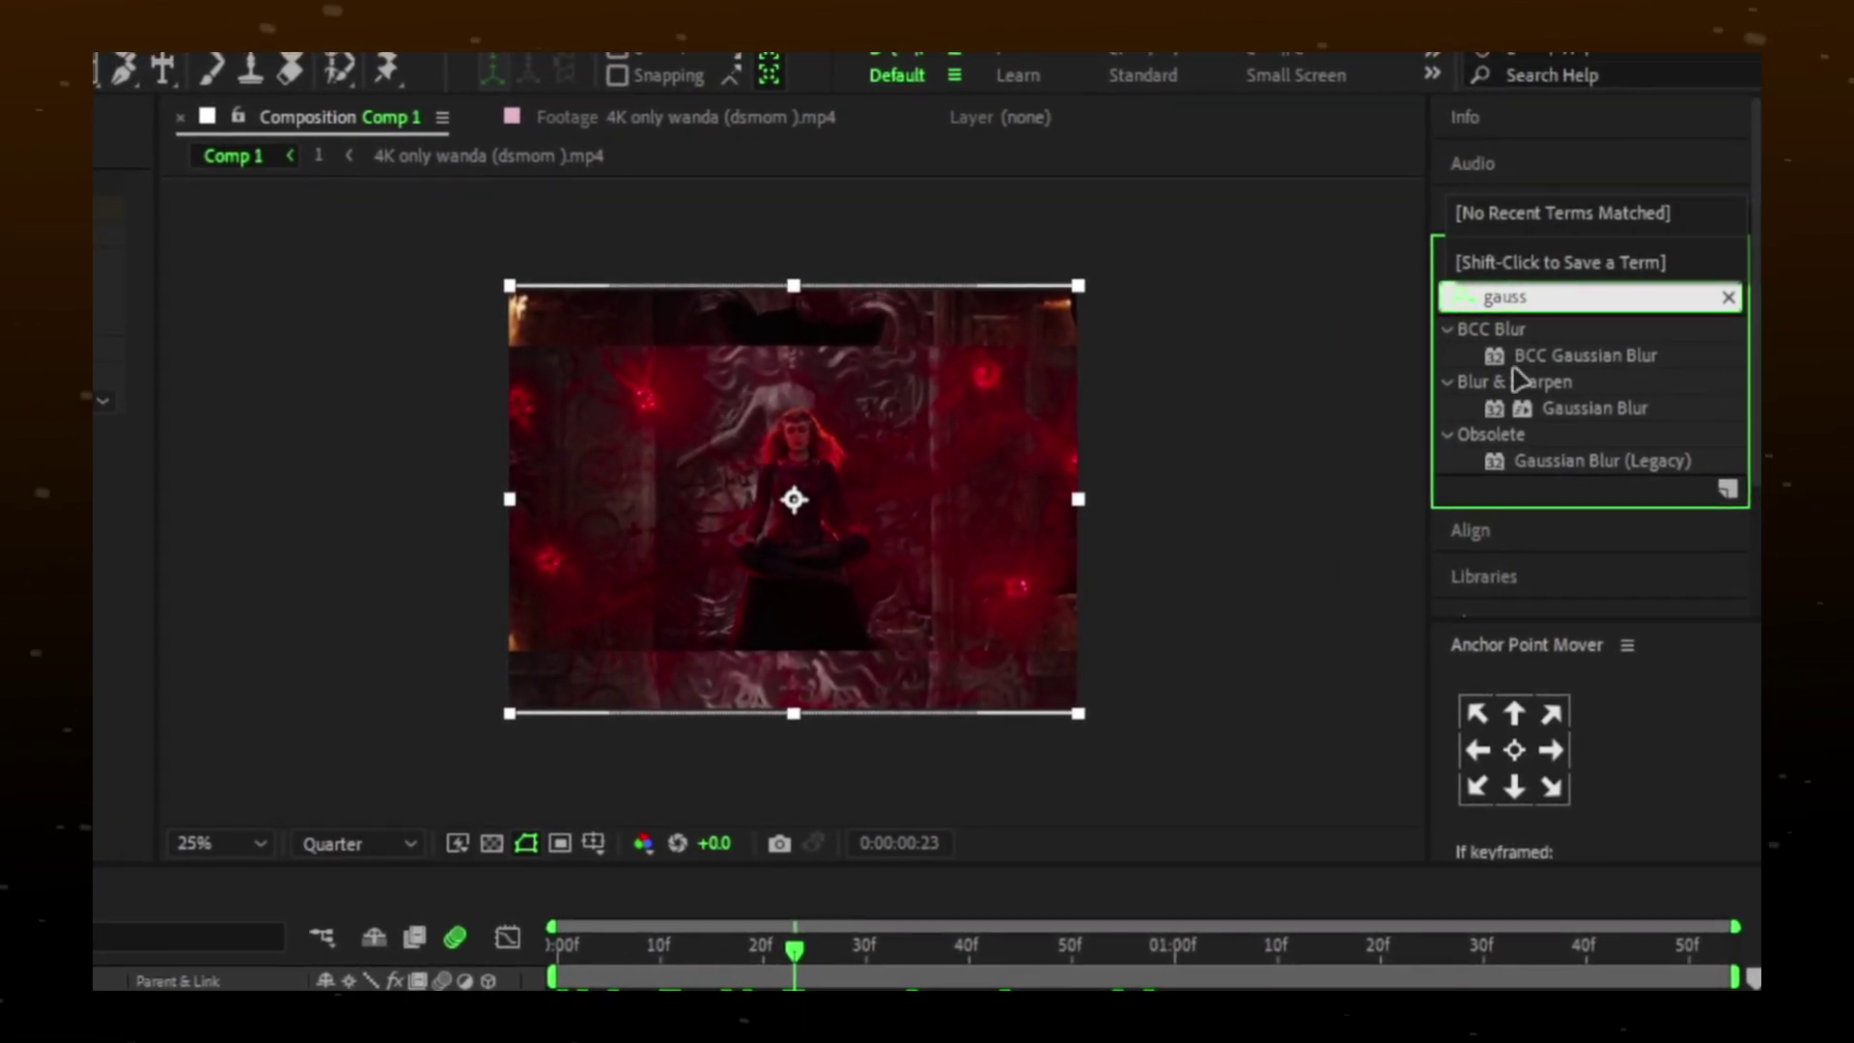
pyautogui.moveTo(1587, 406); pyautogui.dragTo(428, 503)
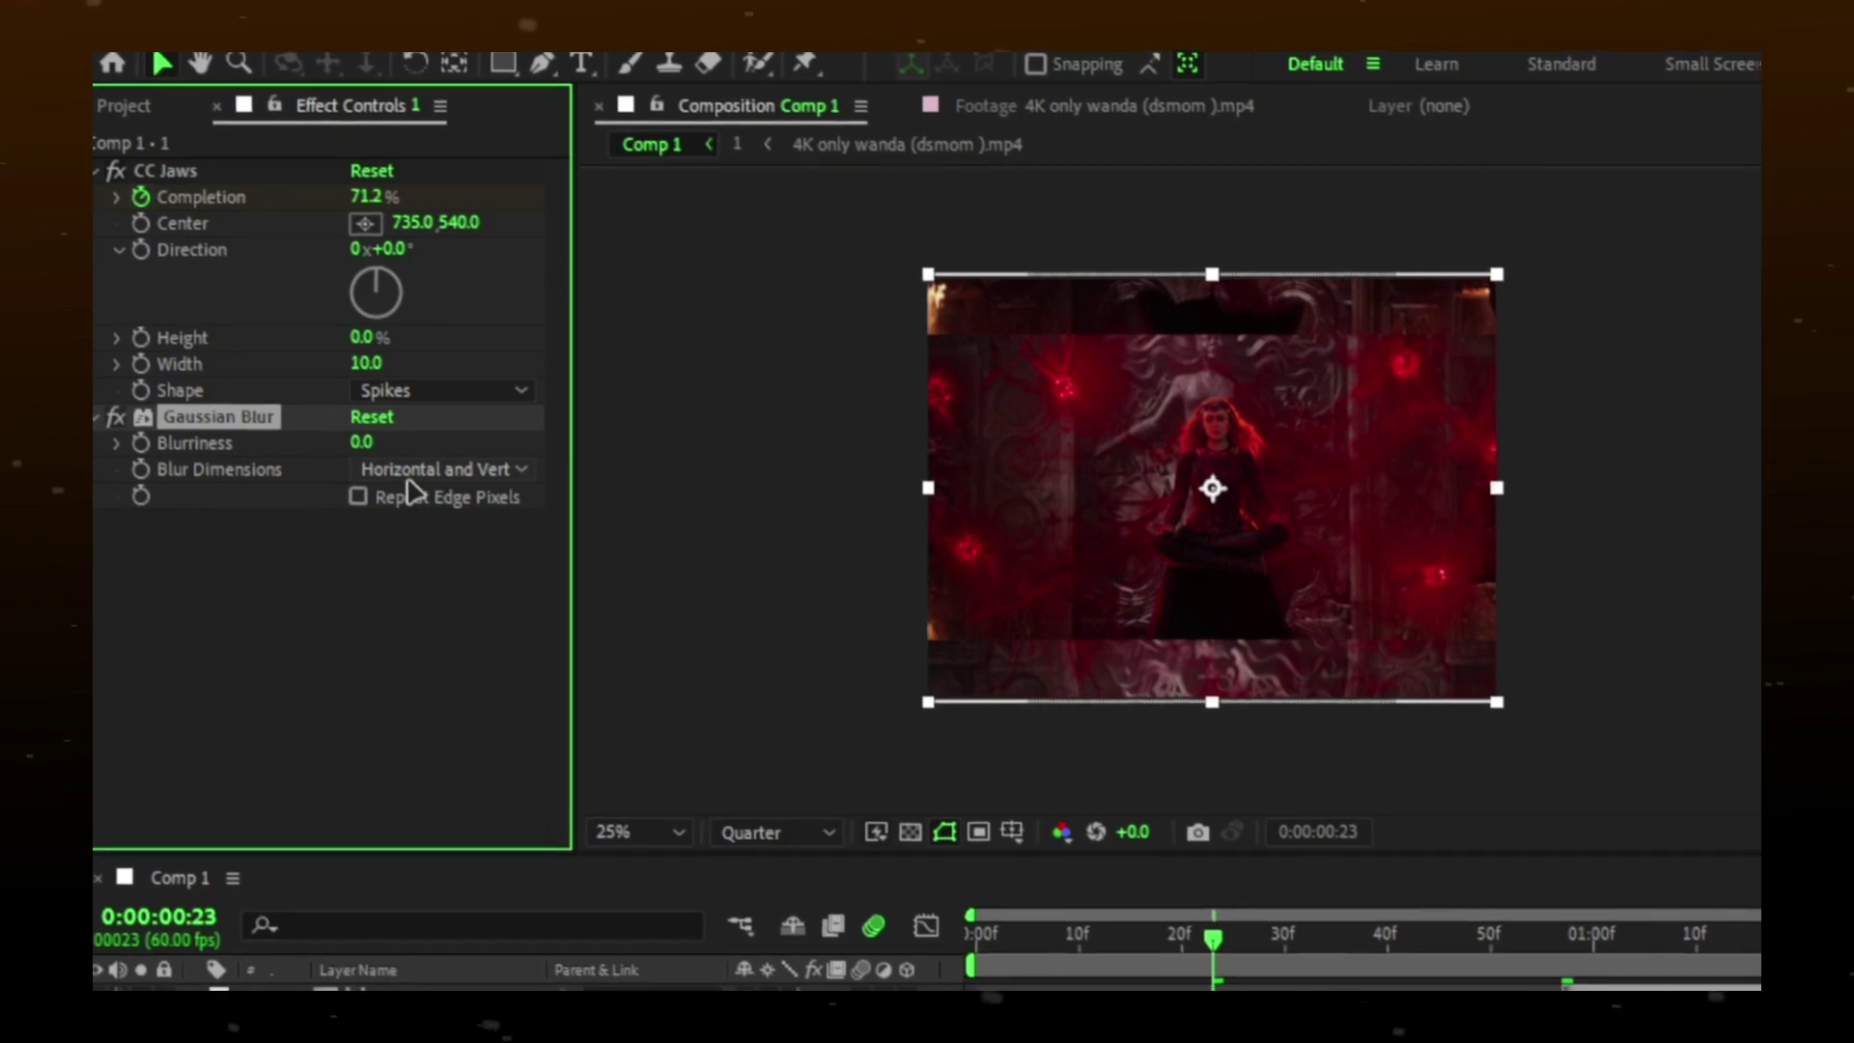
pyautogui.moveTo(359, 446); pyautogui.dragTo(704, 434)
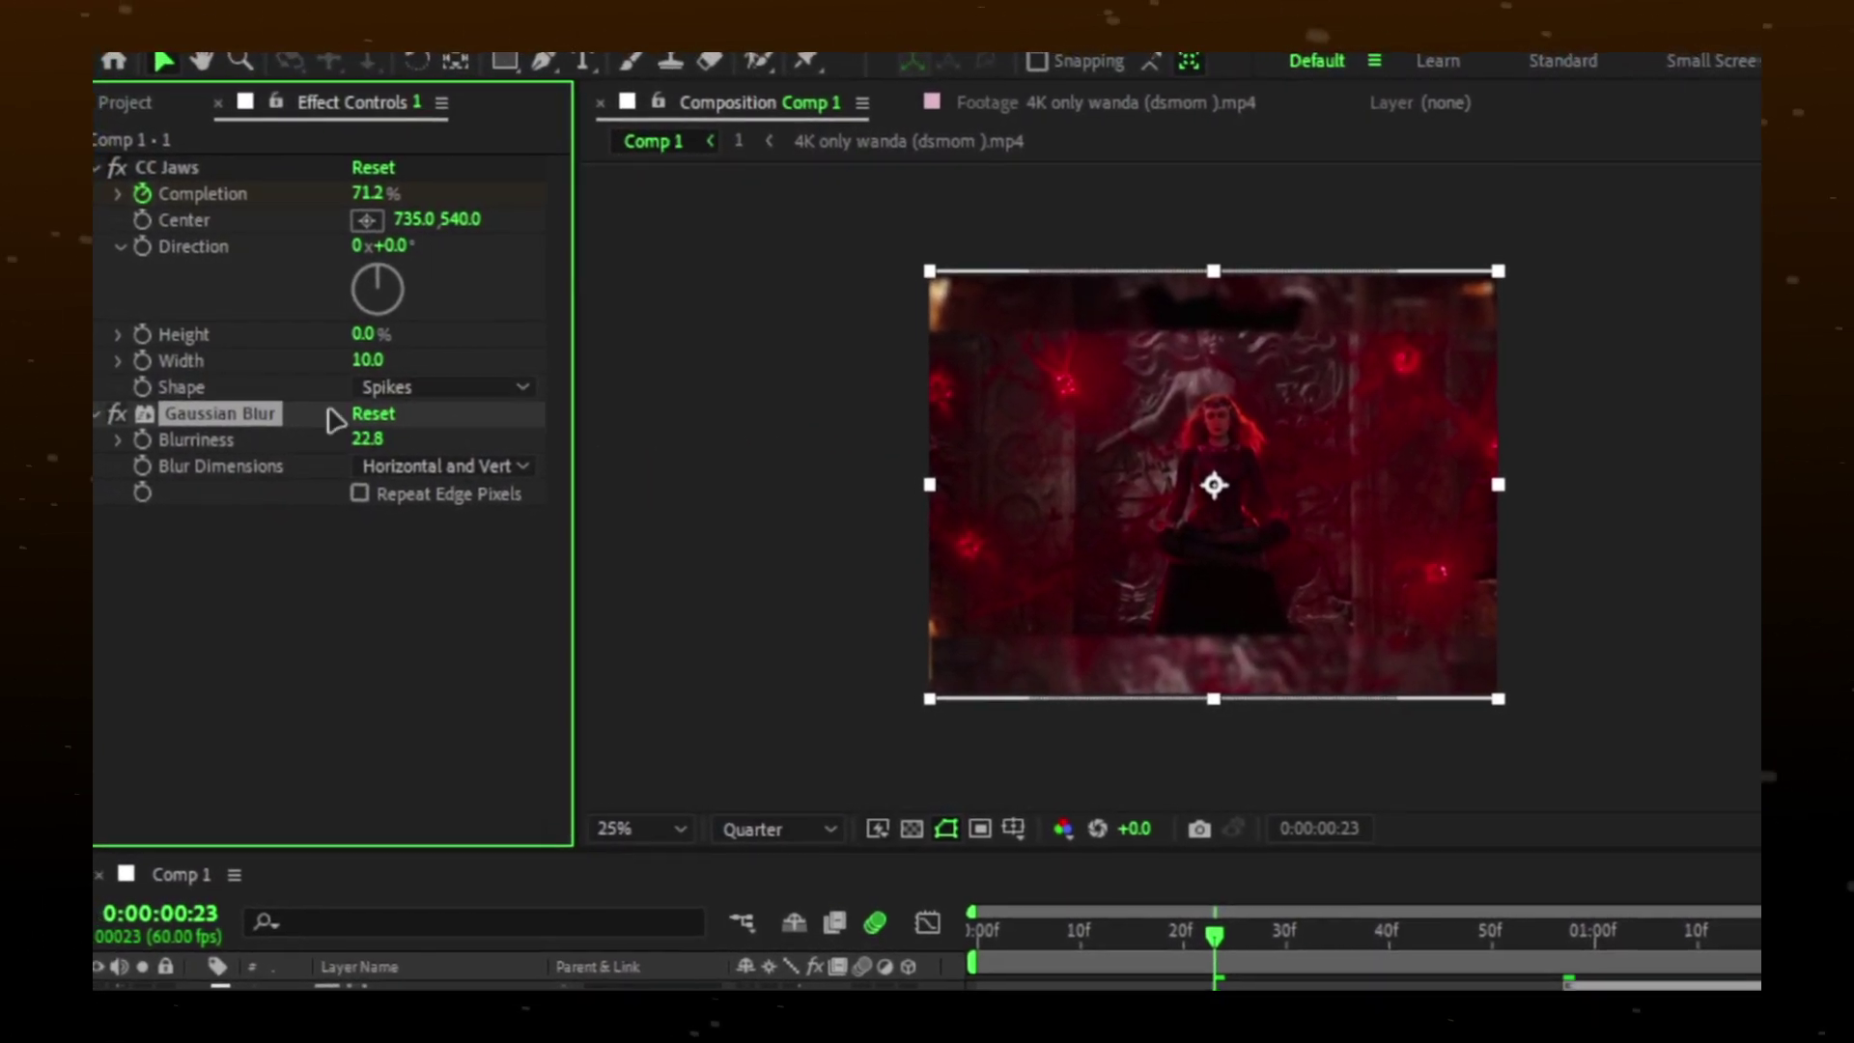
pyautogui.moveTo(256, 418); pyautogui.dragTo(190, 167)
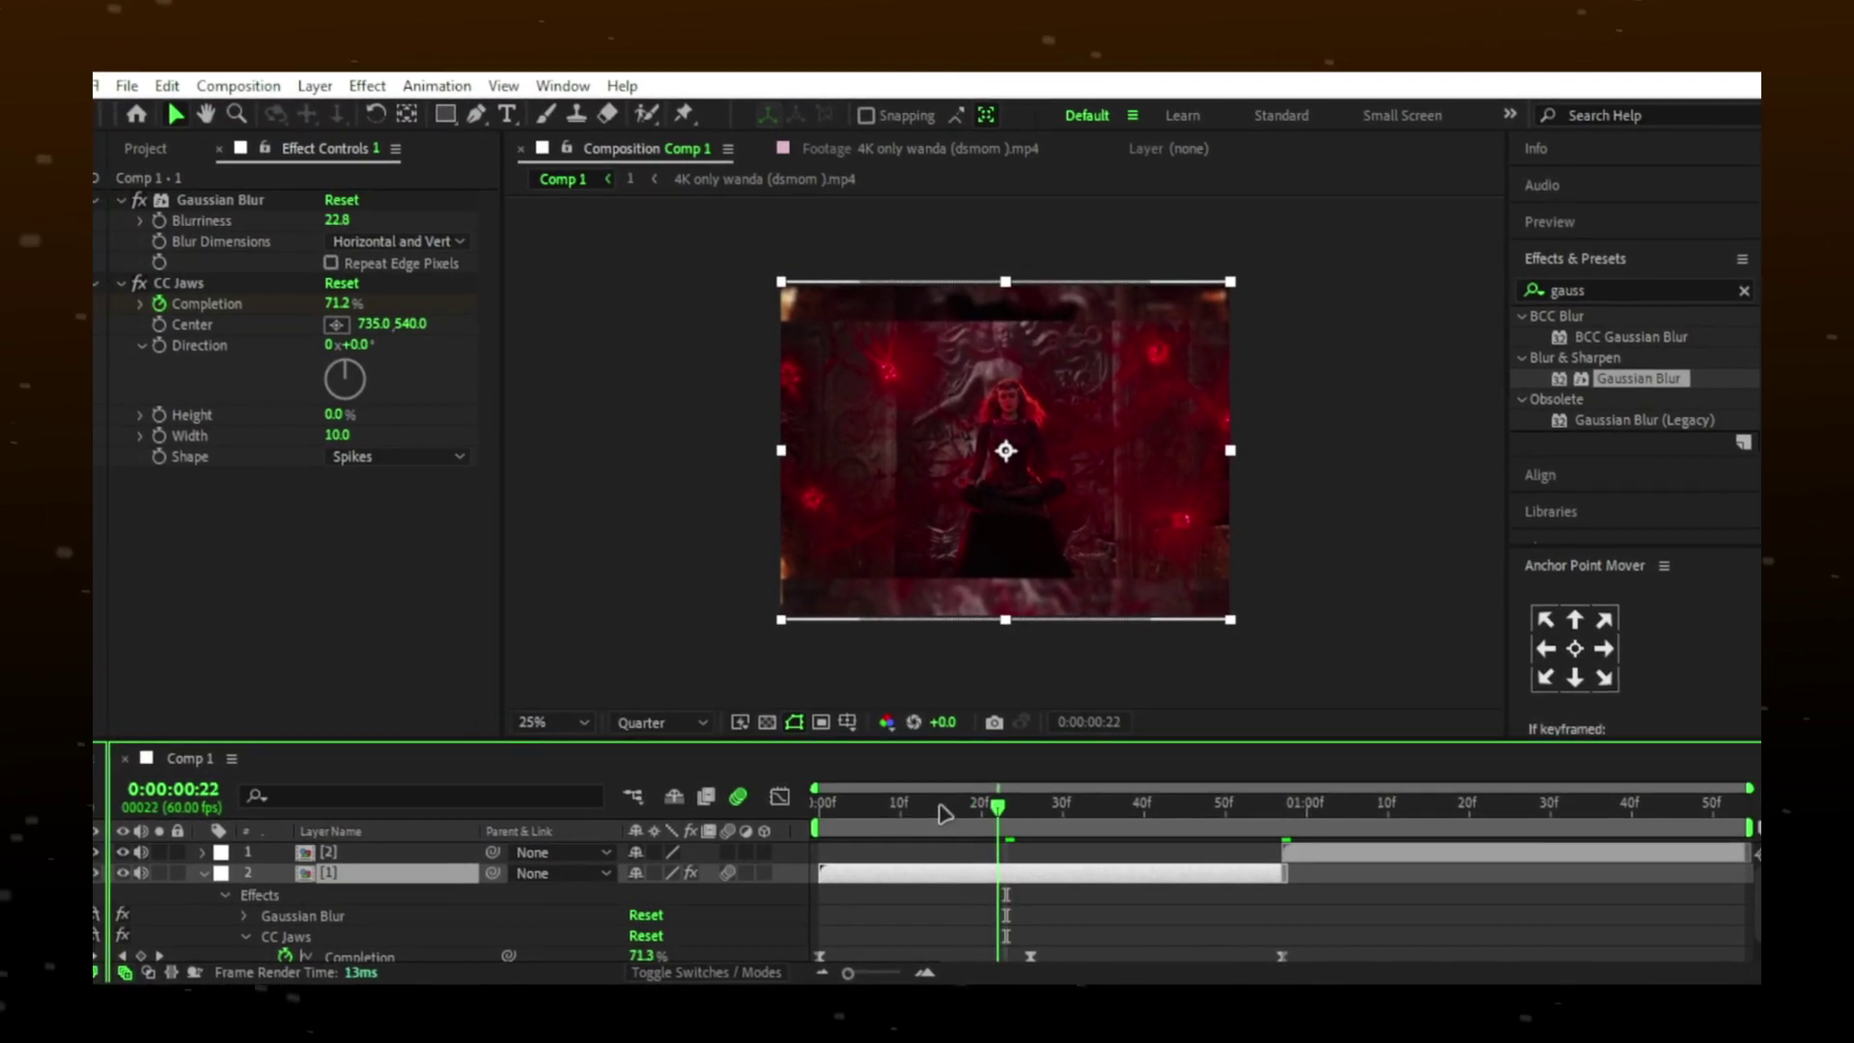
pyautogui.press('space')
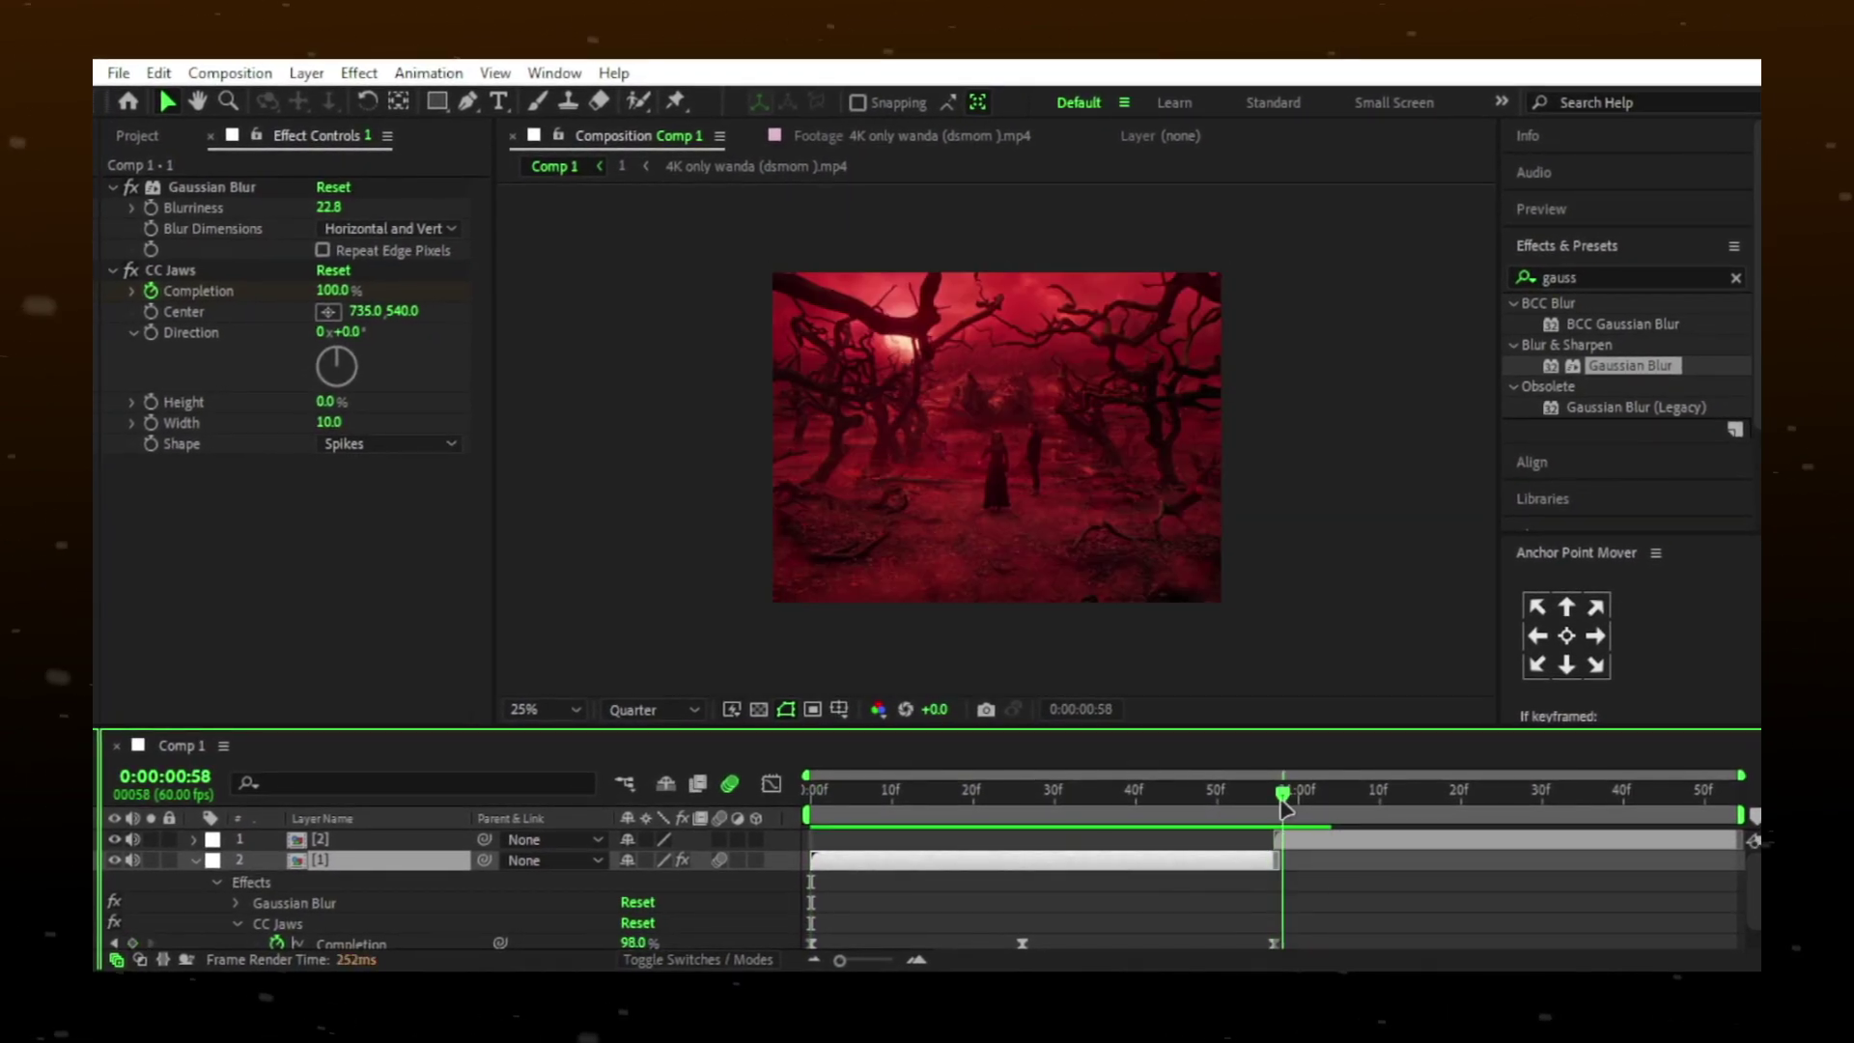
# - Duplicate the top clip layer and select the bottom layer's Gaussian Blur and CC Jaws
pyautogui.click(1300, 848)
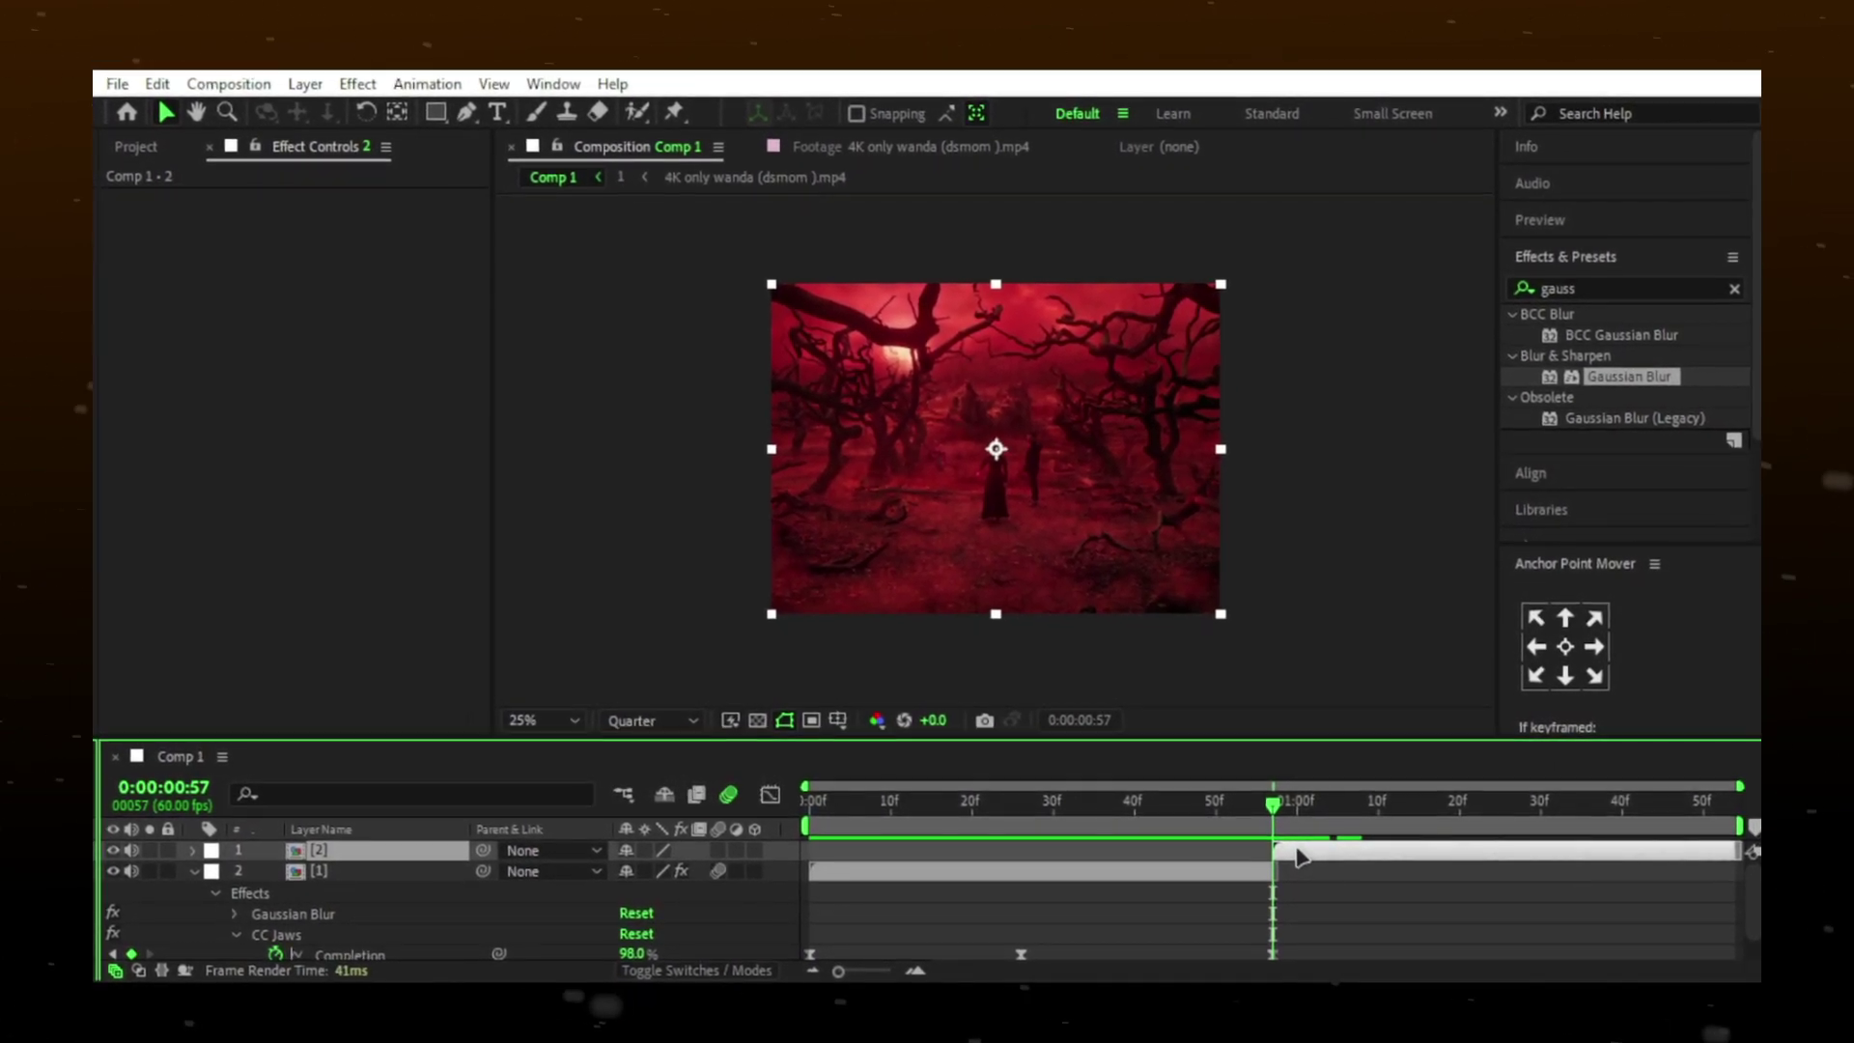
pyautogui.hotkey('ctrl', 'd')
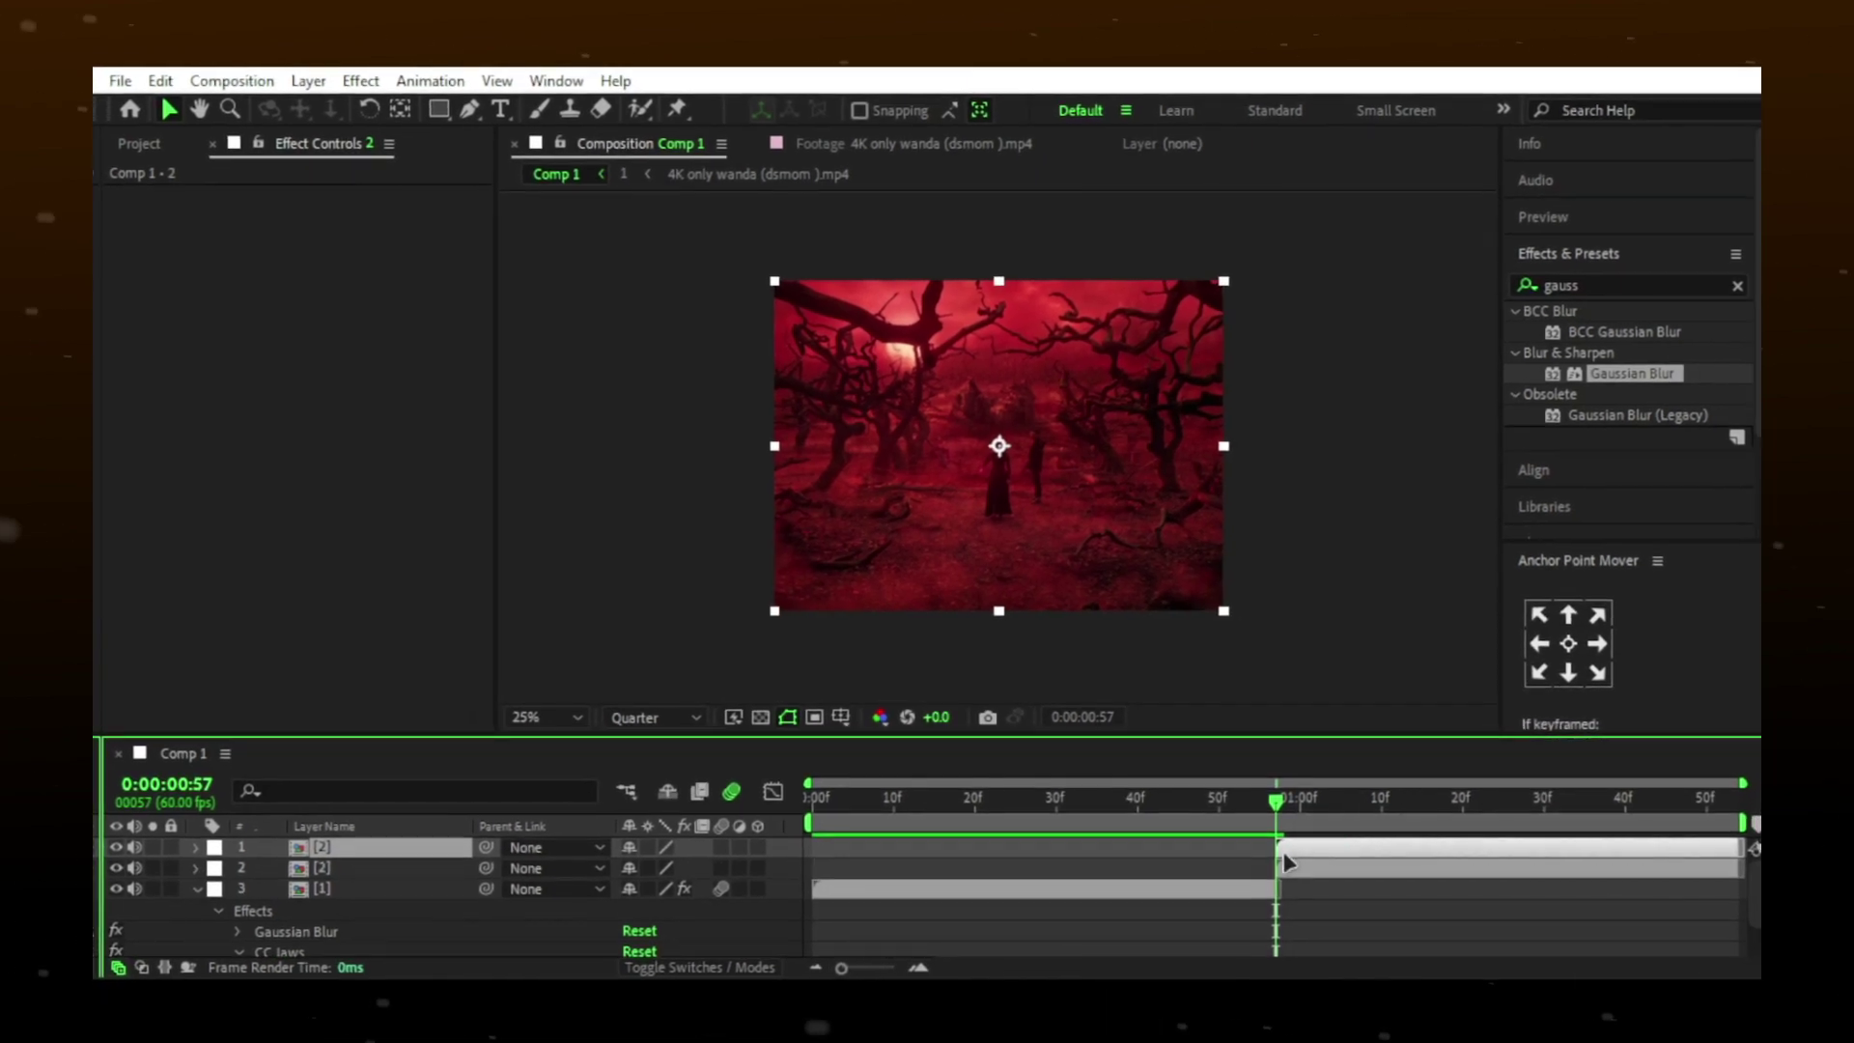
pyautogui.click(1201, 894)
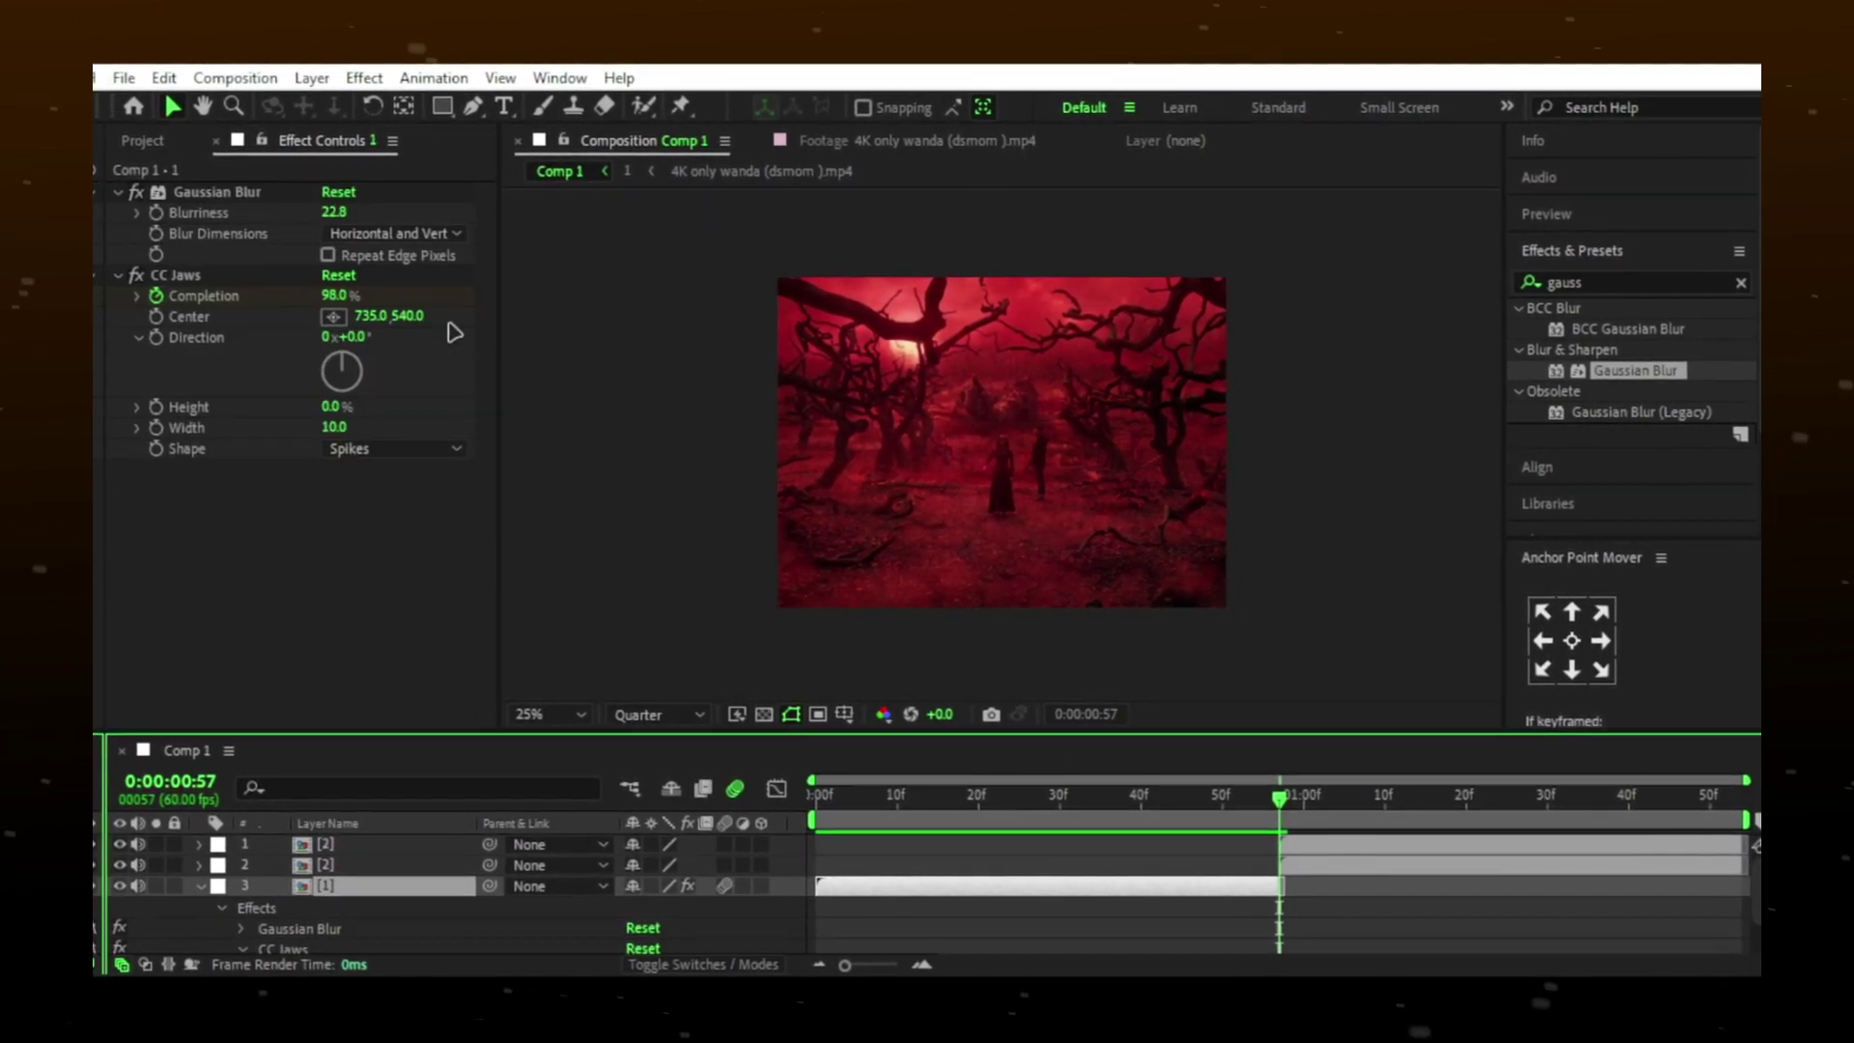
pyautogui.click(116, 194)
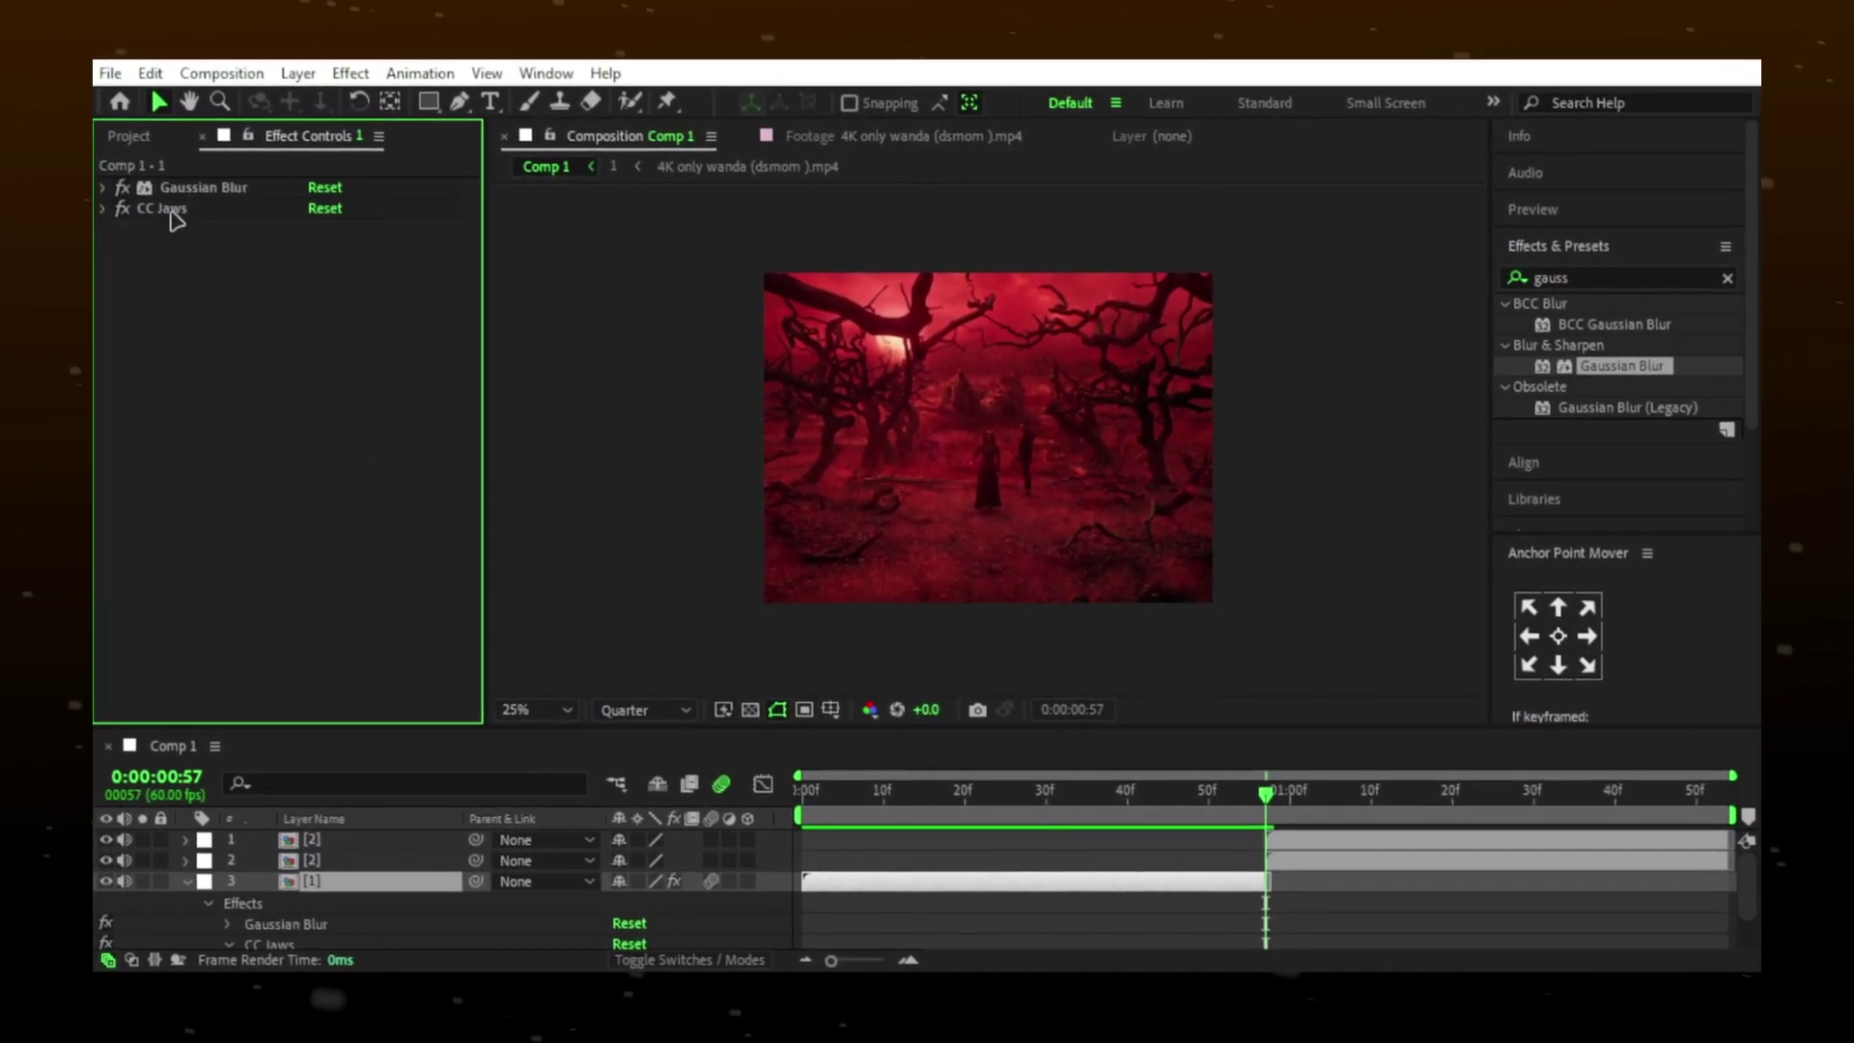
pyautogui.click(196, 198)
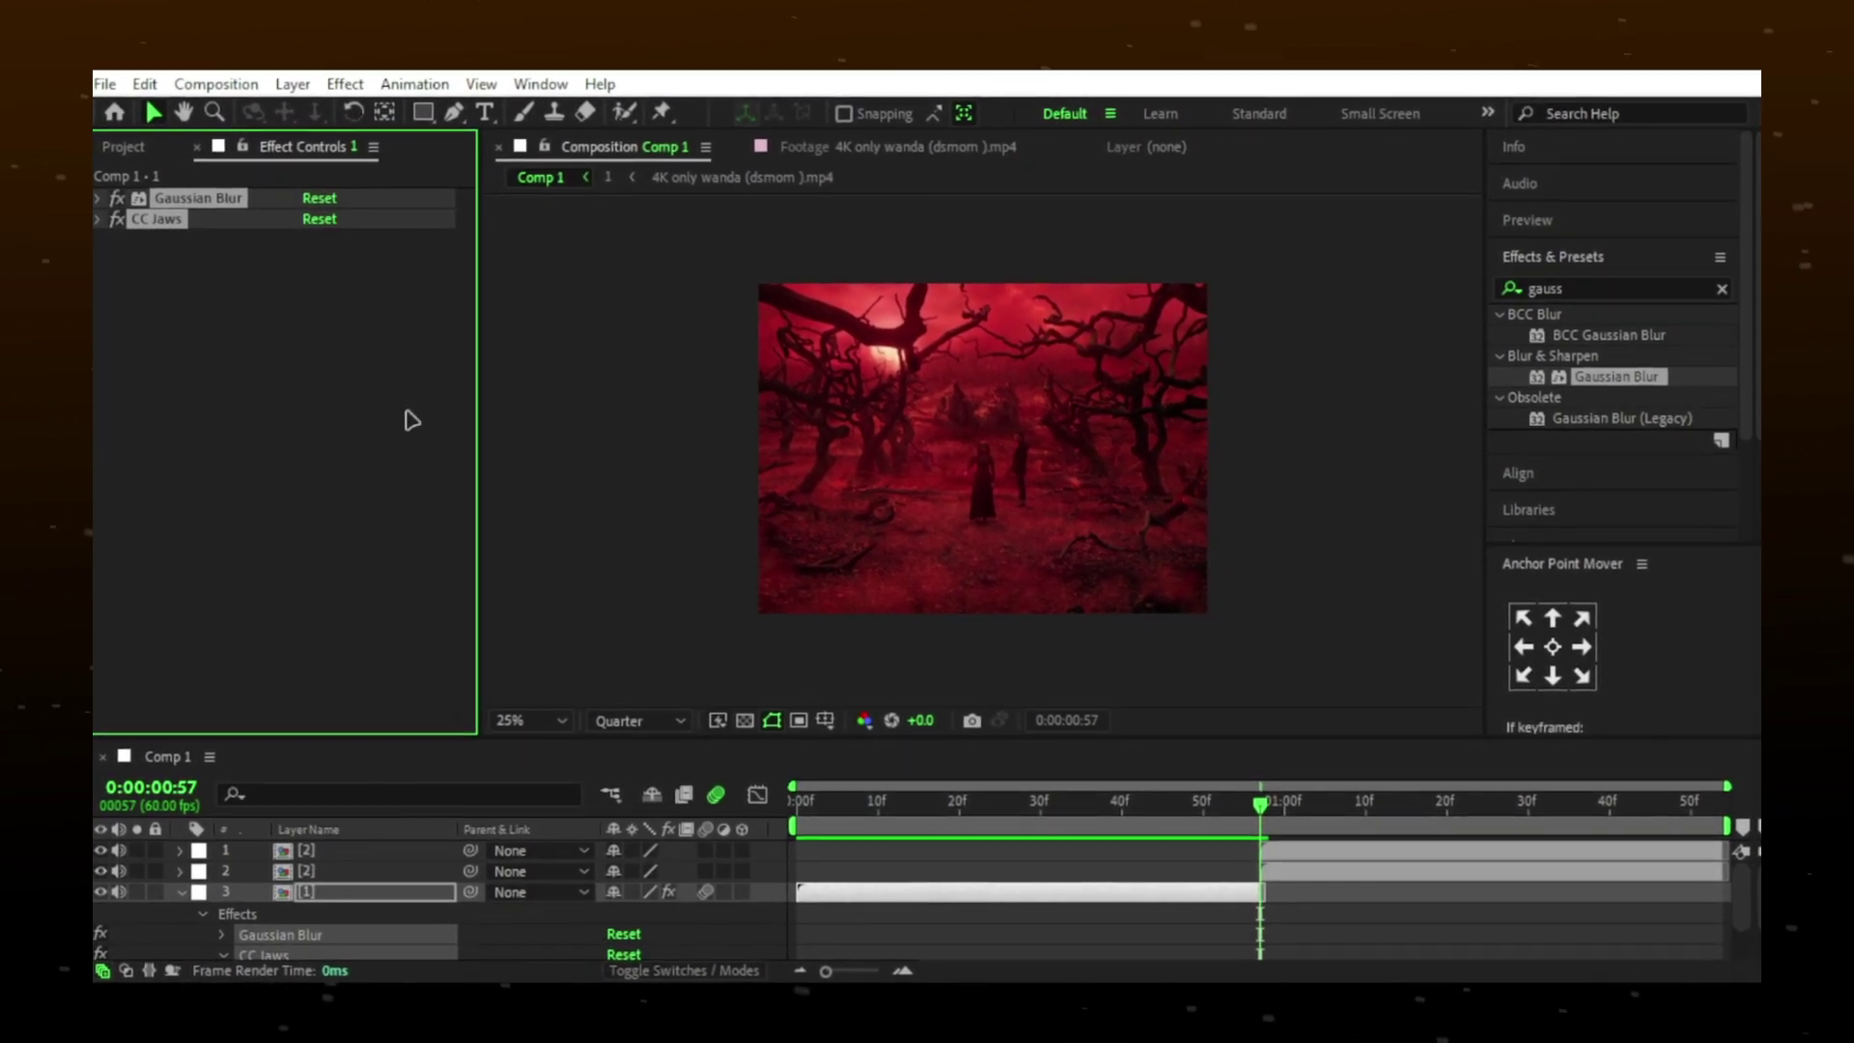
# - Paste both effects onto the top clip and rotate its wipe direction to 90°
pyautogui.click(1319, 846)
pyautogui.hotkey('ctrl', 'v')
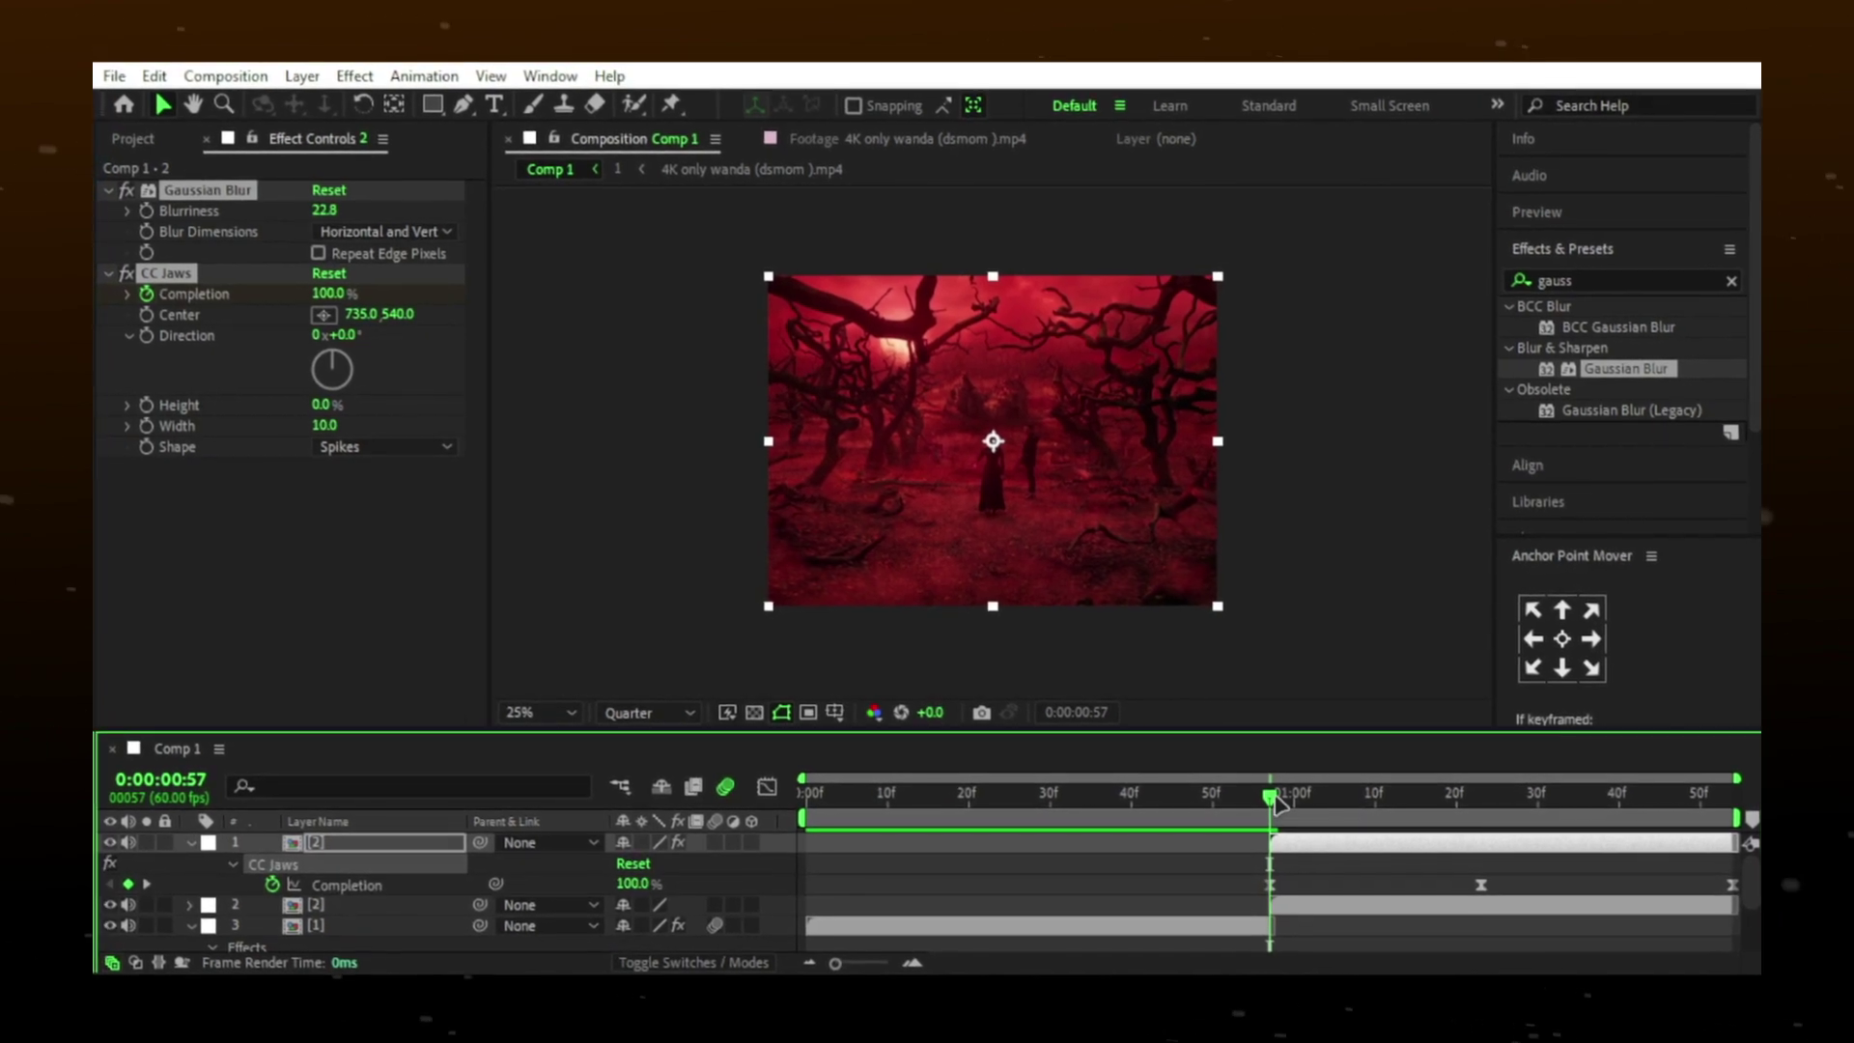
pyautogui.moveTo(1260, 792); pyautogui.dragTo(1440, 803)
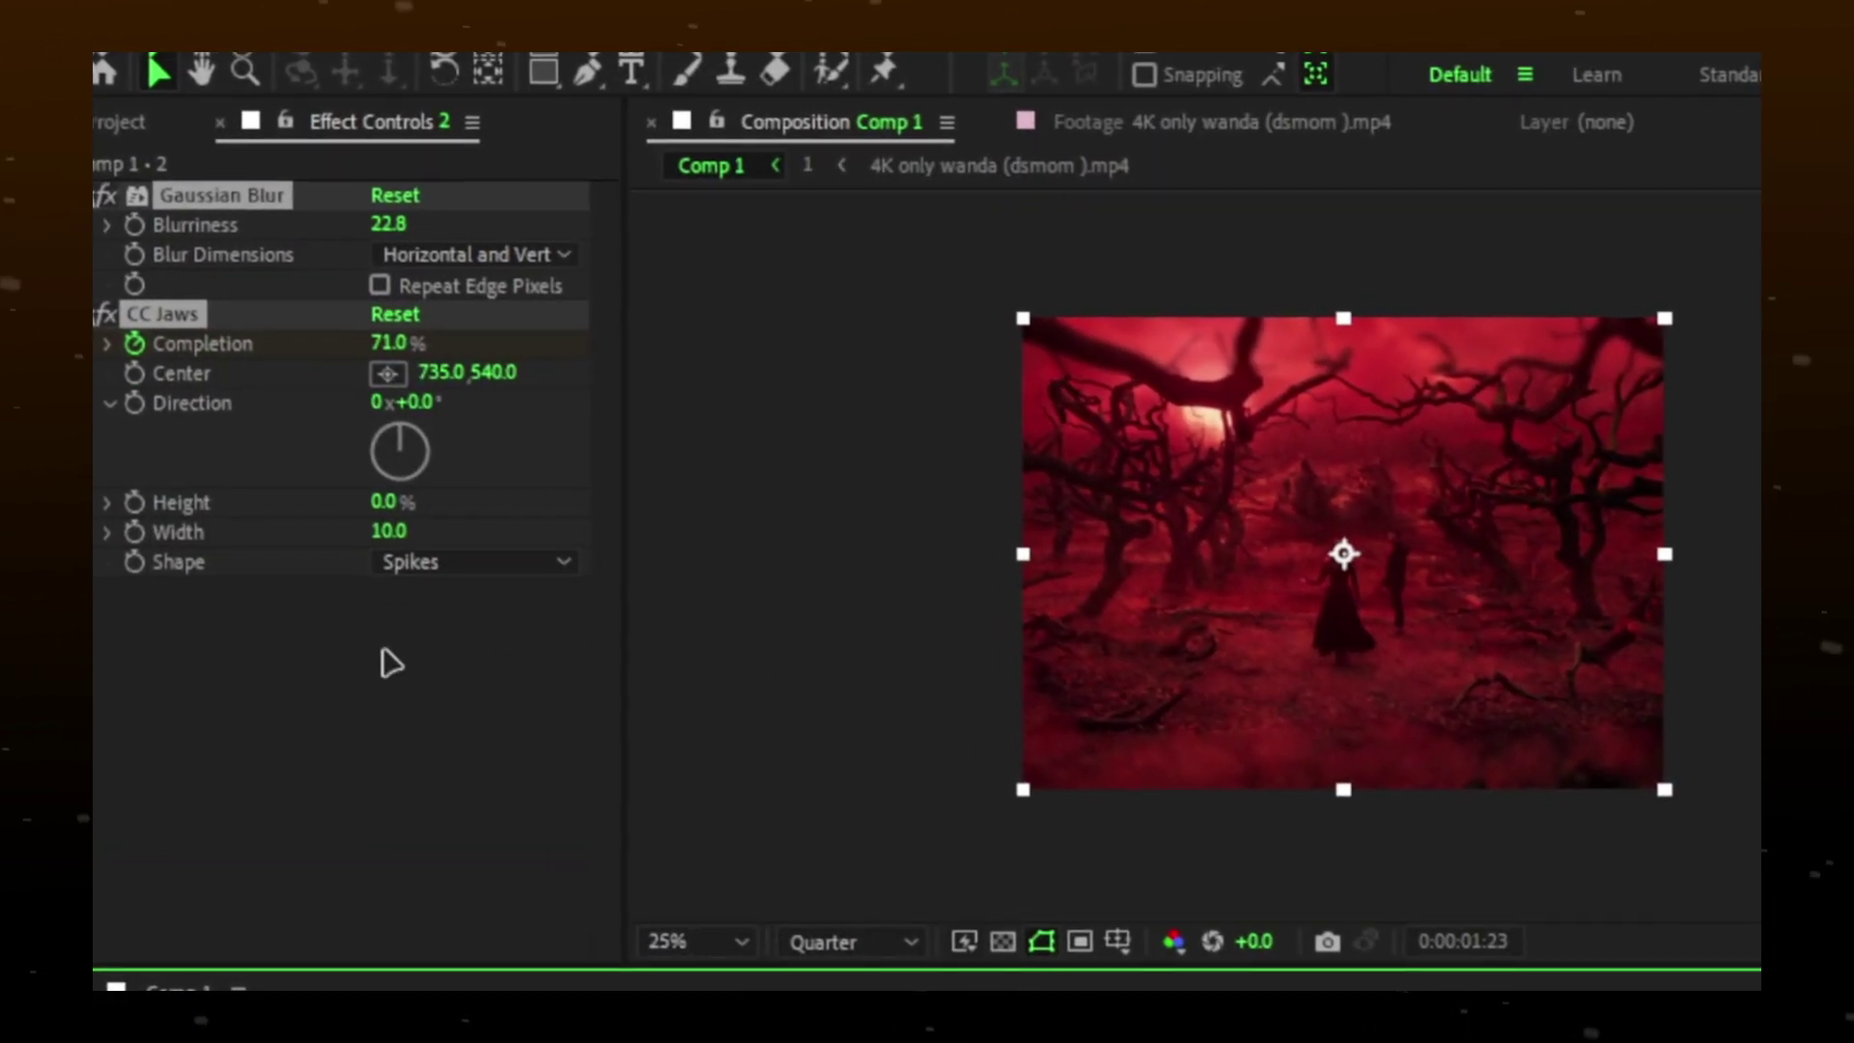
pyautogui.moveTo(416, 402); pyautogui.dragTo(614, 427)
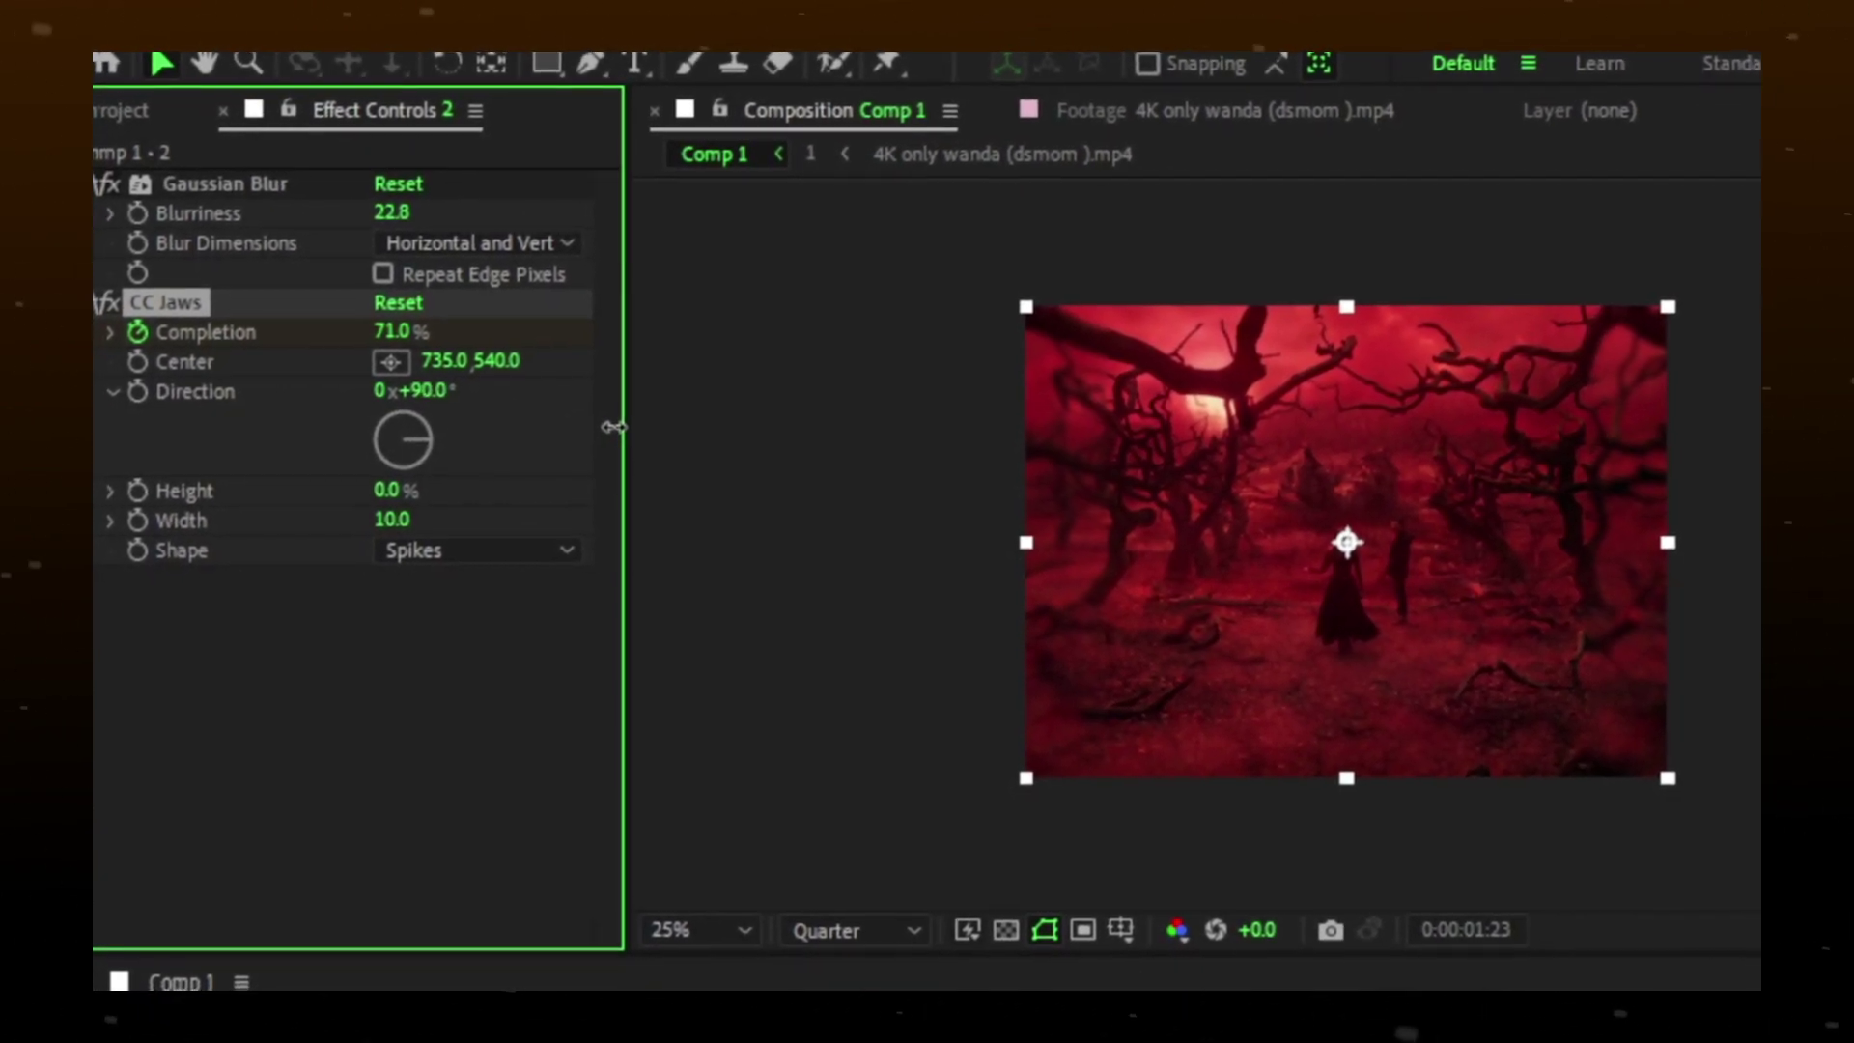